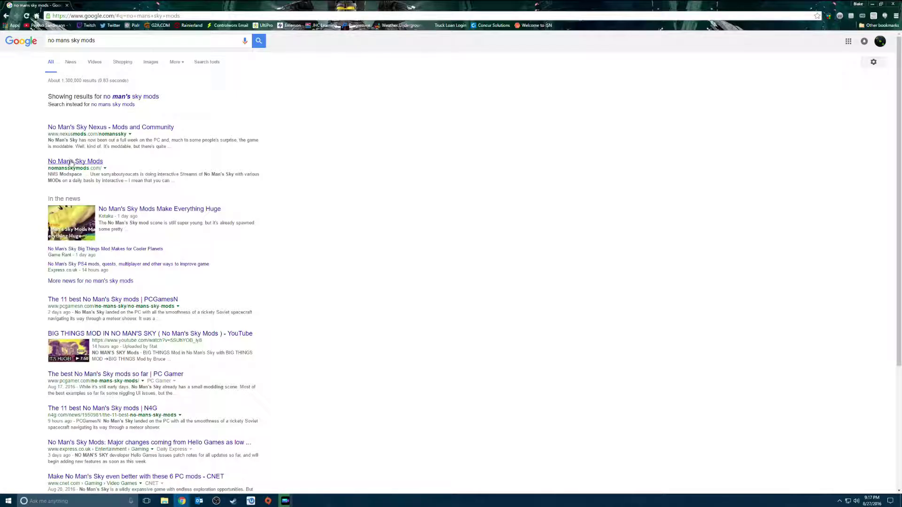
Open the No Man's Sky Mods site from the search results and show its full list of mods
click(95, 161)
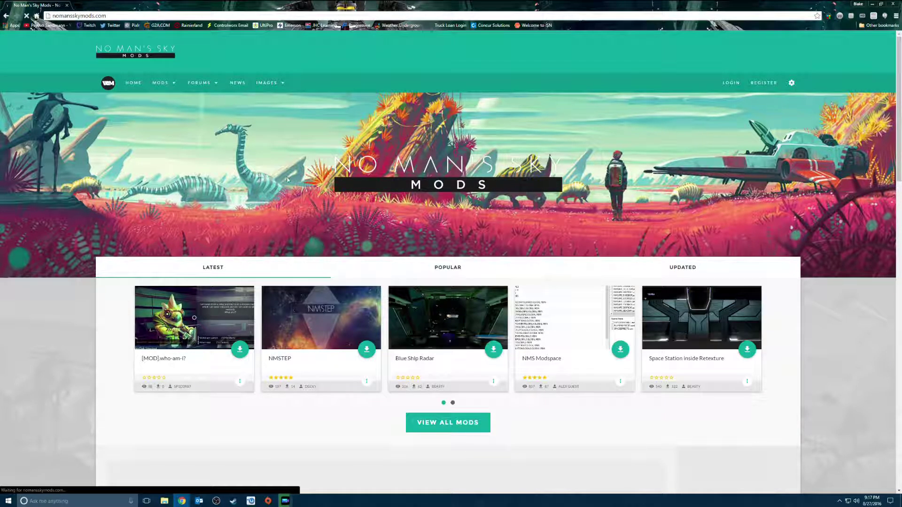
scroll(264, 207, down, 1)
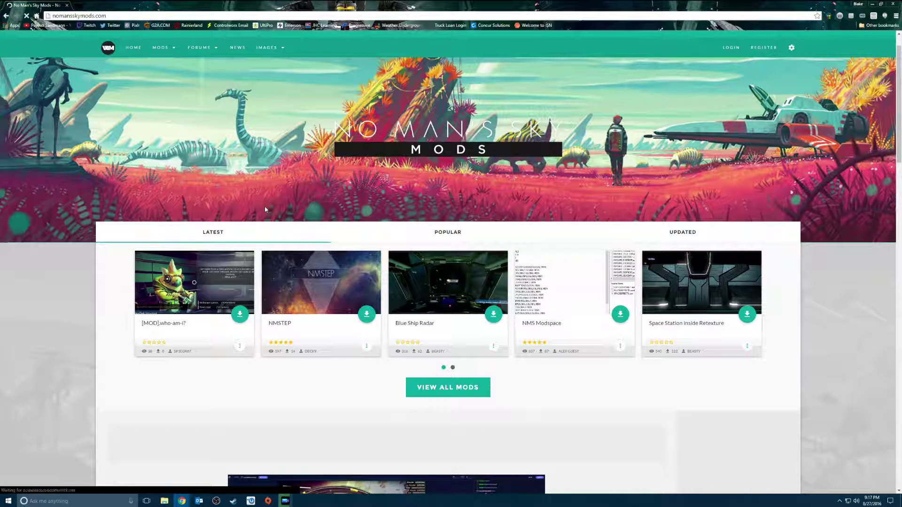
scroll(265, 209, down, 1)
scroll(264, 211, down, 2)
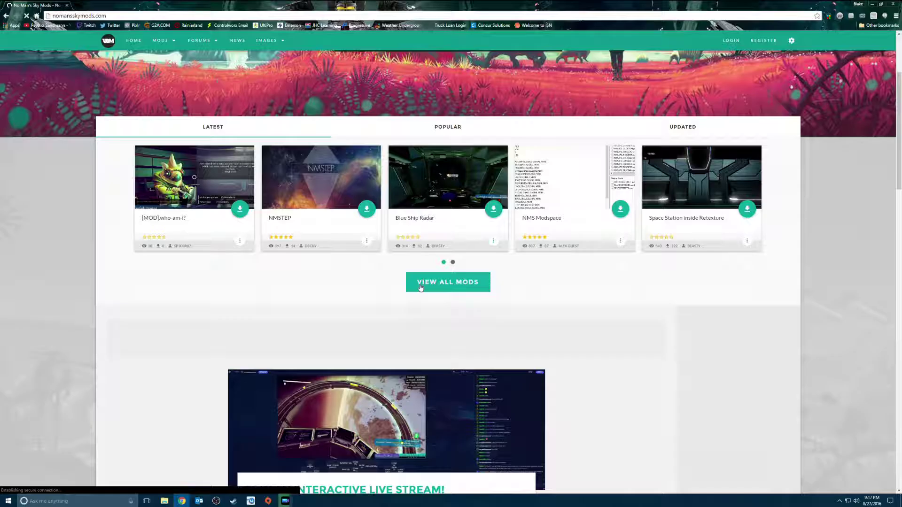
scroll(420, 287, up, 3)
scroll(398, 256, down, 3)
scroll(400, 255, up, 1)
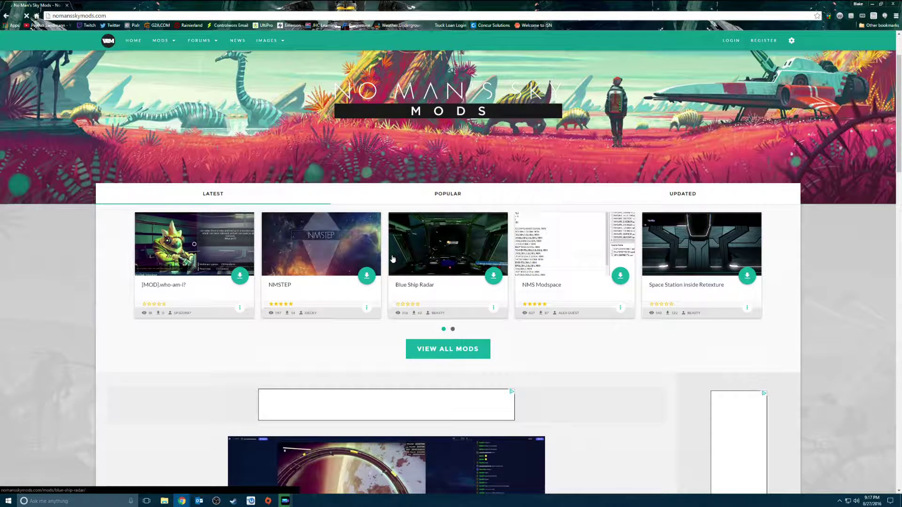
scroll(456, 327, down, 4)
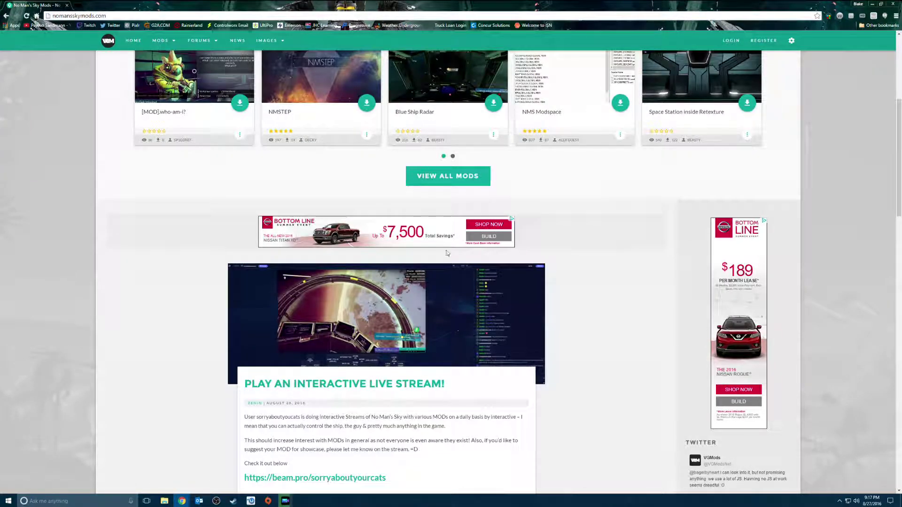
click(452, 181)
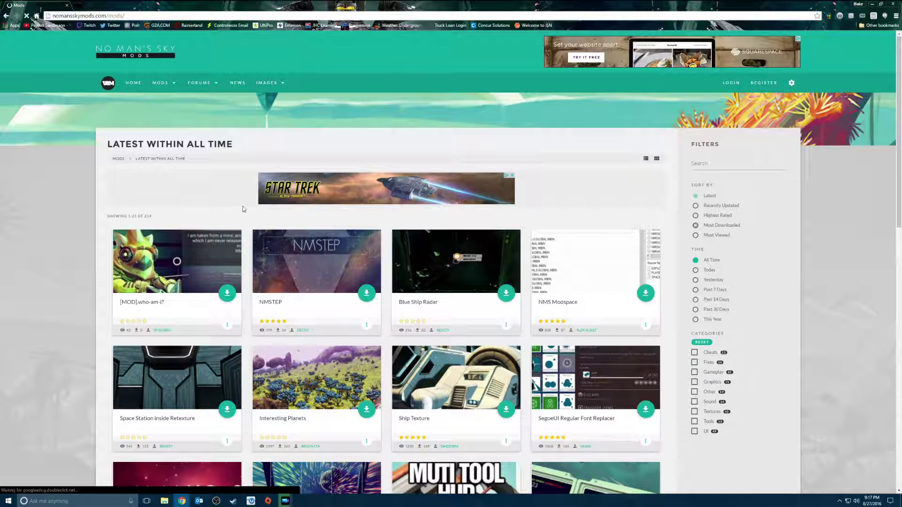
Sort the mods by Most Downloaded within all time and look through the listed mods
click(695, 226)
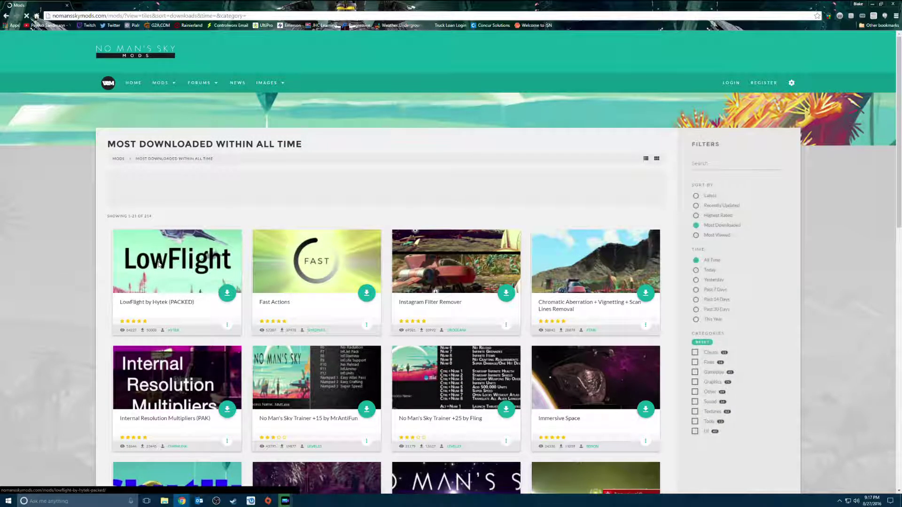
scroll(469, 284, down, 1)
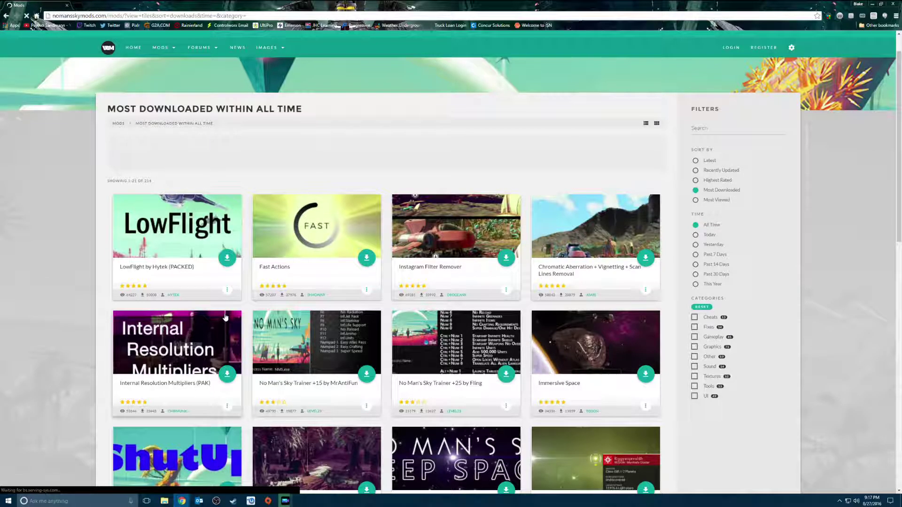
scroll(225, 318, down, 1)
scroll(225, 315, down, 2)
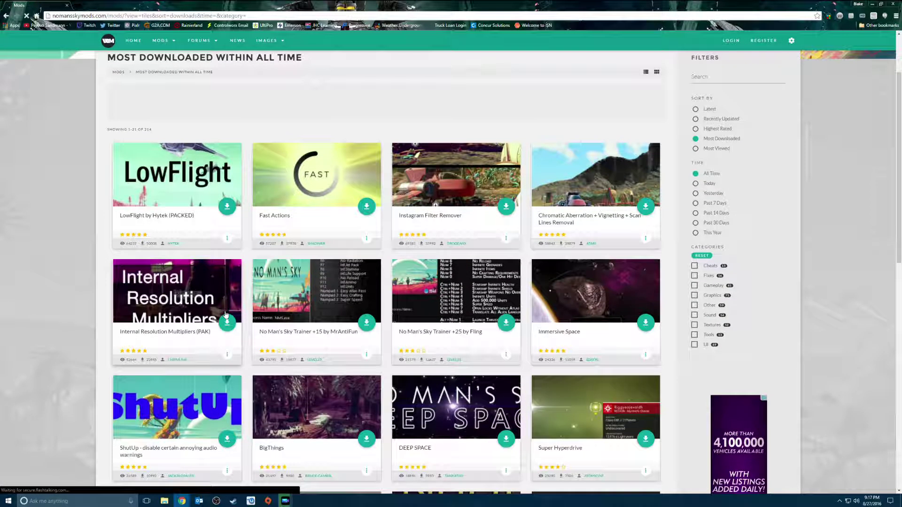
scroll(225, 314, down, 3)
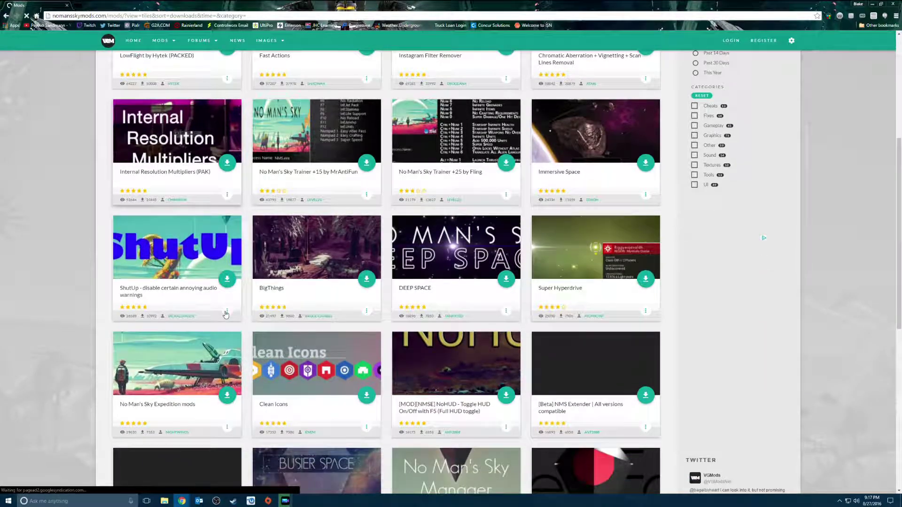
scroll(226, 315, down, 2)
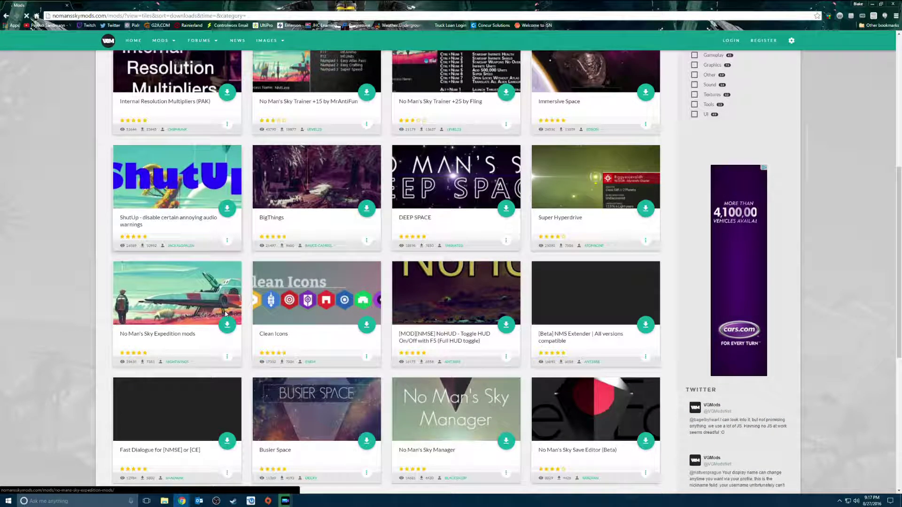
scroll(225, 315, down, 4)
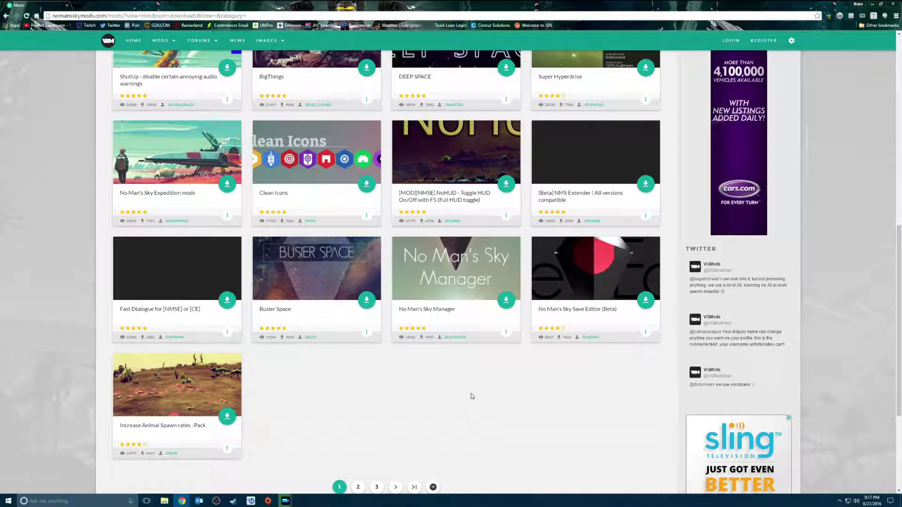
scroll(471, 393, up, 1)
scroll(471, 396, up, 5)
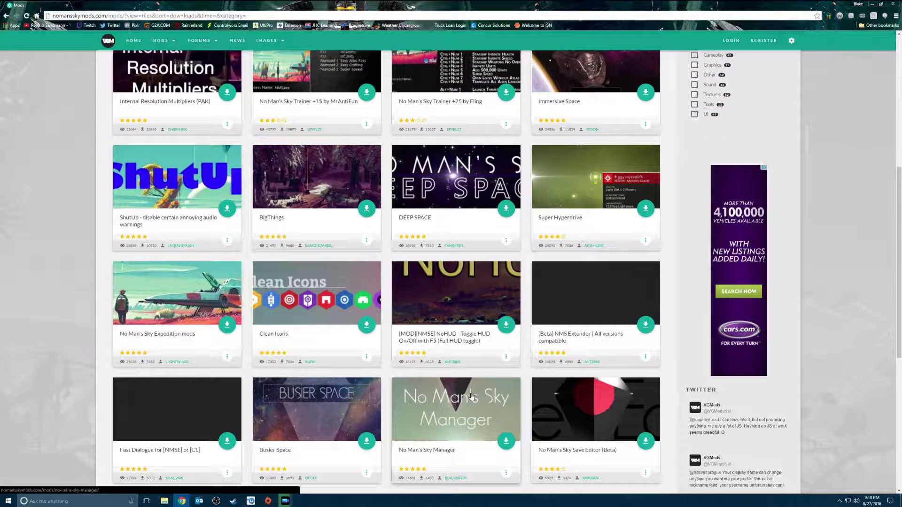
scroll(471, 396, up, 3)
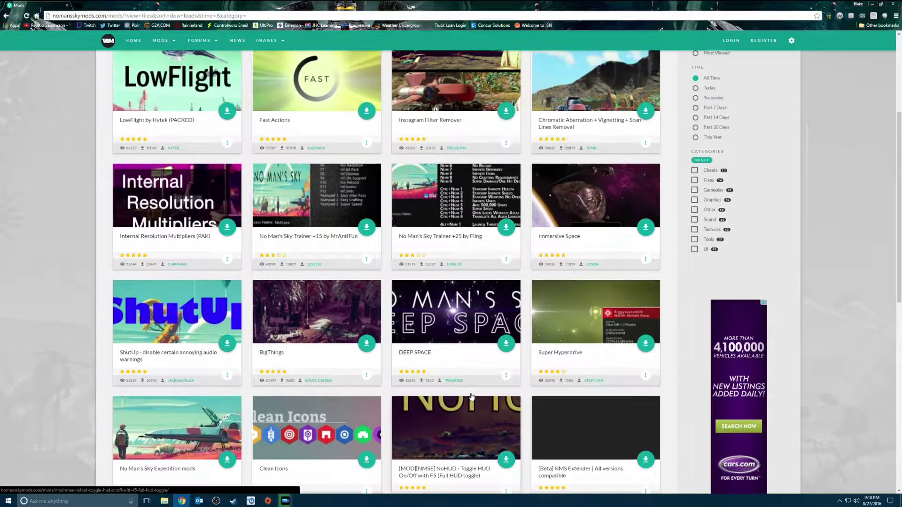
scroll(471, 397, up, 1)
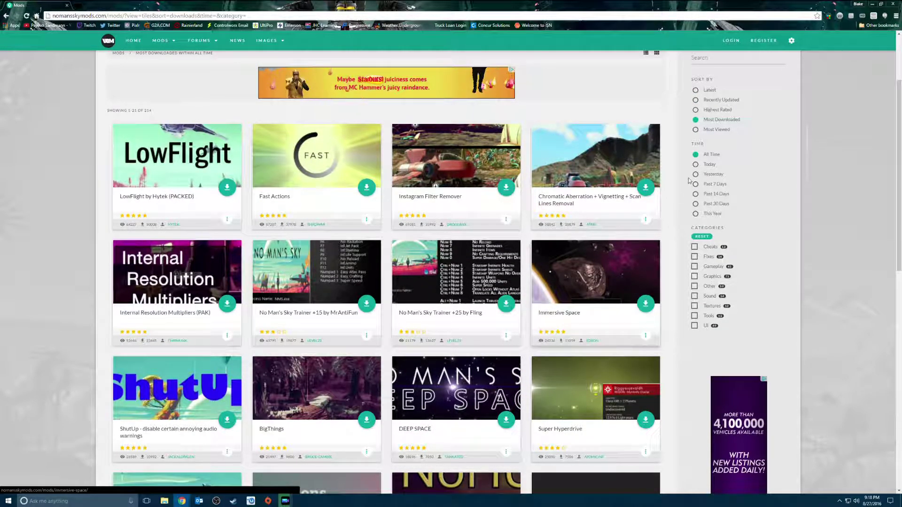
Sort the mods by Highest Rated and open the HD Crystals mod's page from the list
click(695, 110)
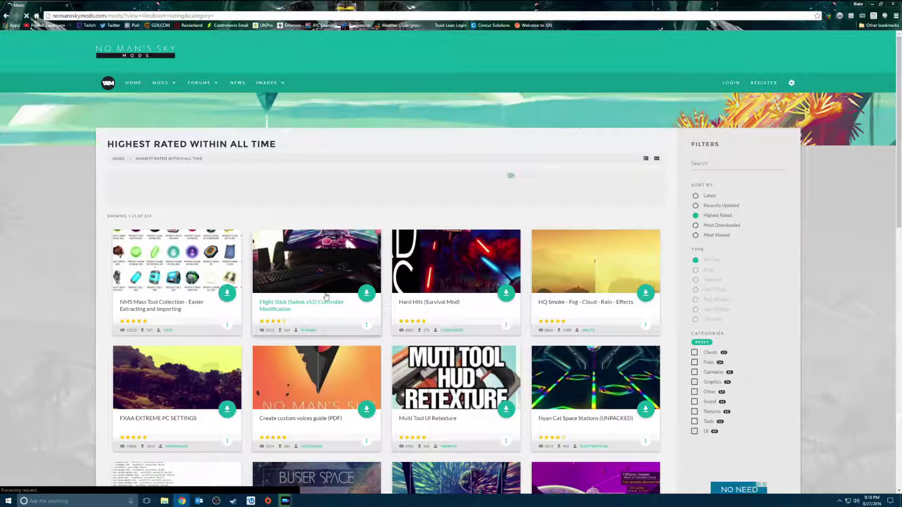
scroll(77, 340, down, 3)
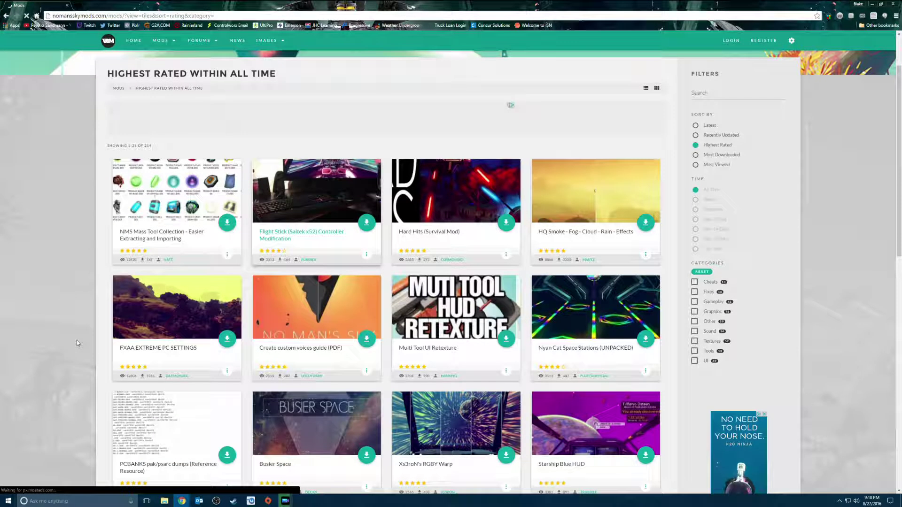
scroll(77, 343, down, 1)
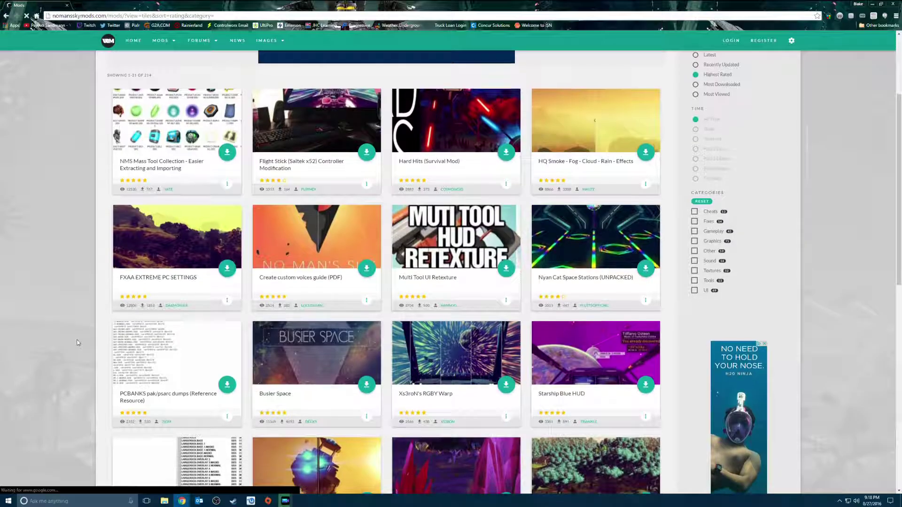
scroll(78, 343, down, 2)
scroll(78, 343, down, 1)
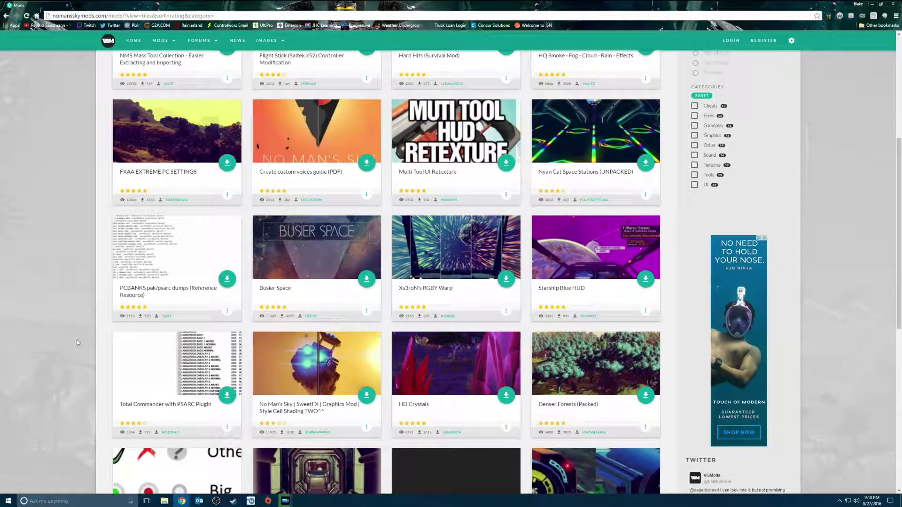
scroll(78, 343, down, 1)
scroll(78, 343, down, 1)
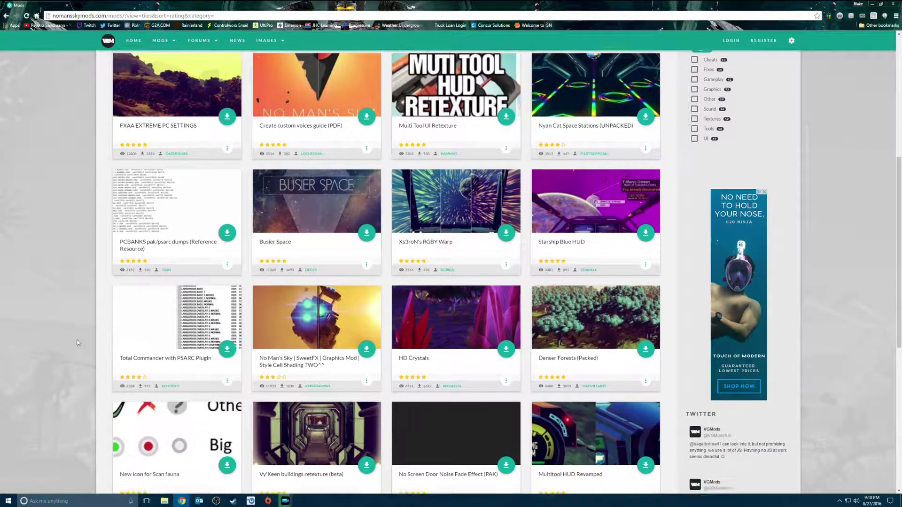
scroll(78, 343, down, 2)
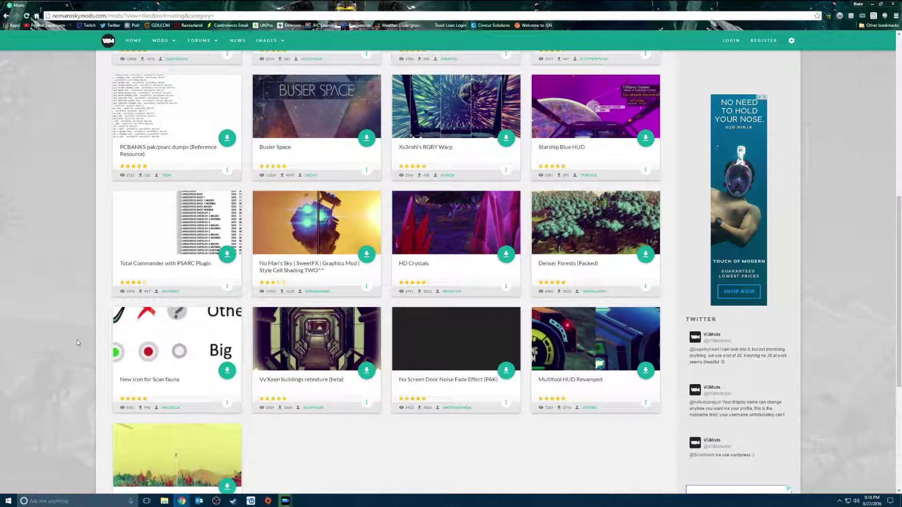
scroll(491, 357, up, 1)
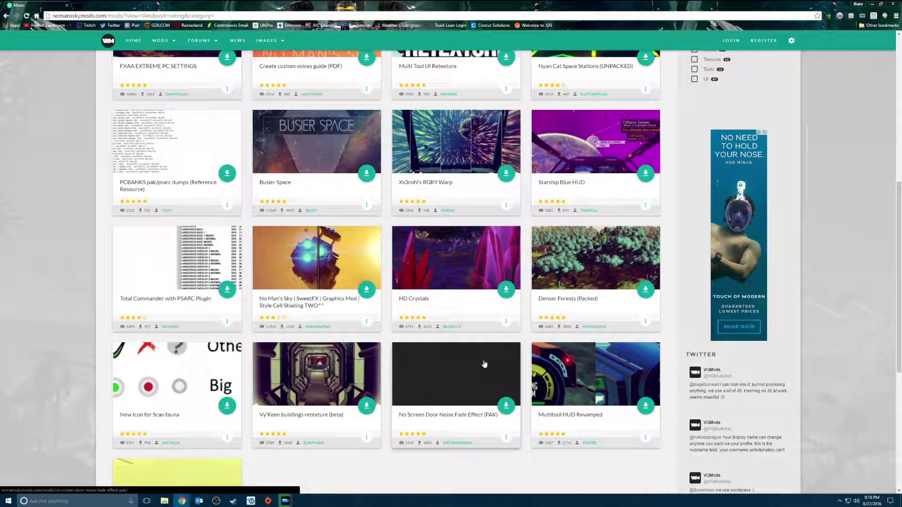
click(452, 269)
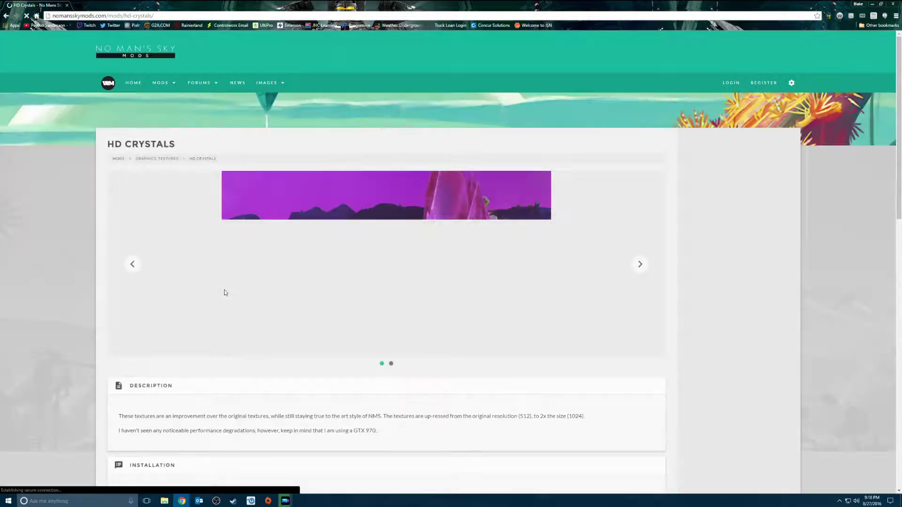
Read the HD Crystals mod's description, installation notes and changelog
scroll(143, 362, down, 2)
scroll(142, 361, down, 1)
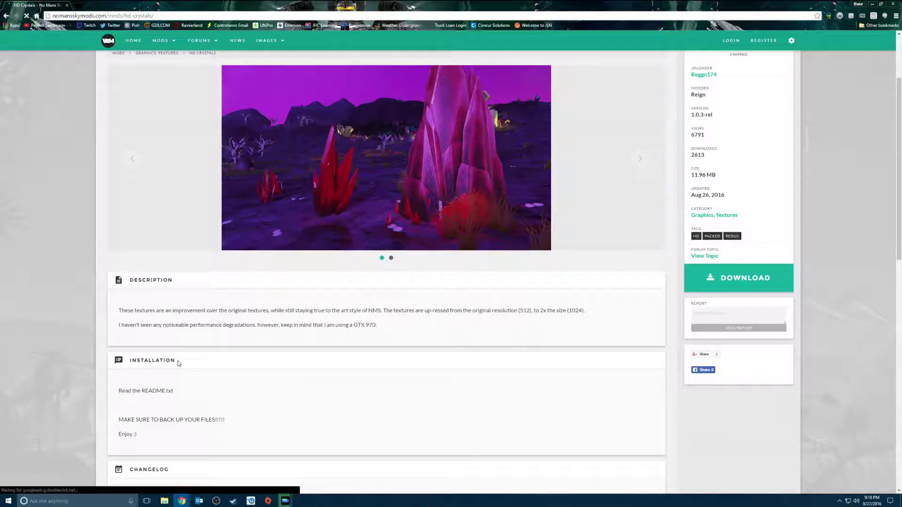
scroll(179, 364, down, 3)
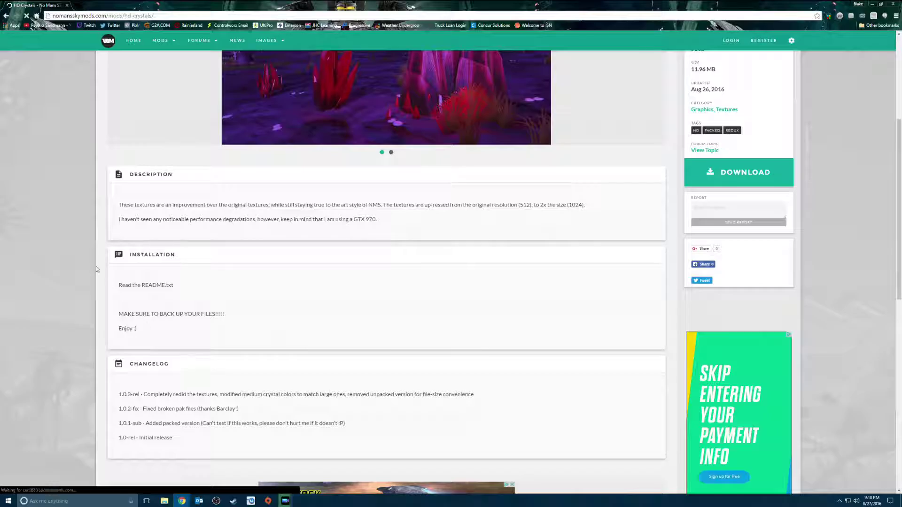
scroll(212, 345, down, 7)
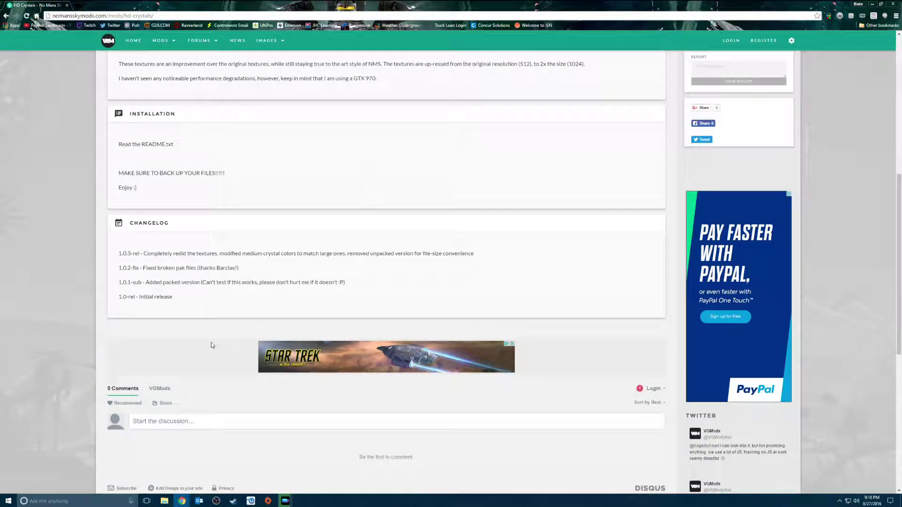
scroll(213, 346, up, 11)
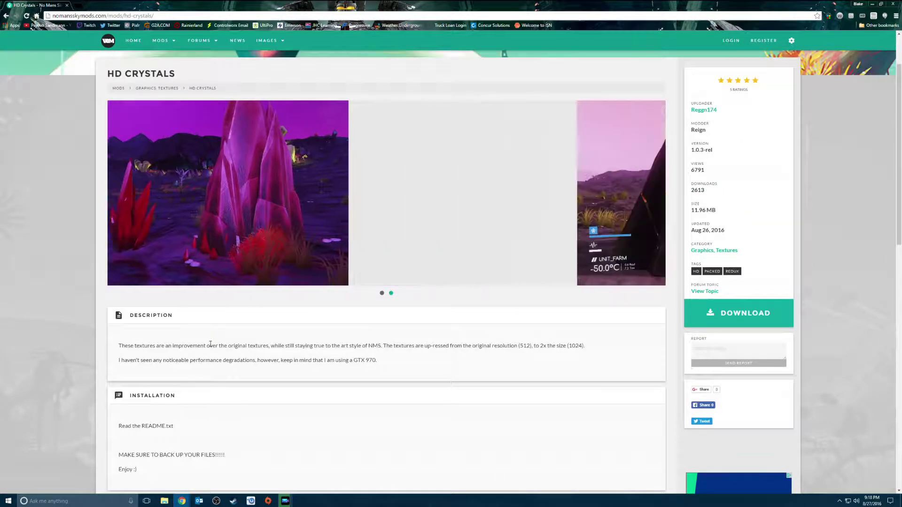
scroll(129, 257, down, 3)
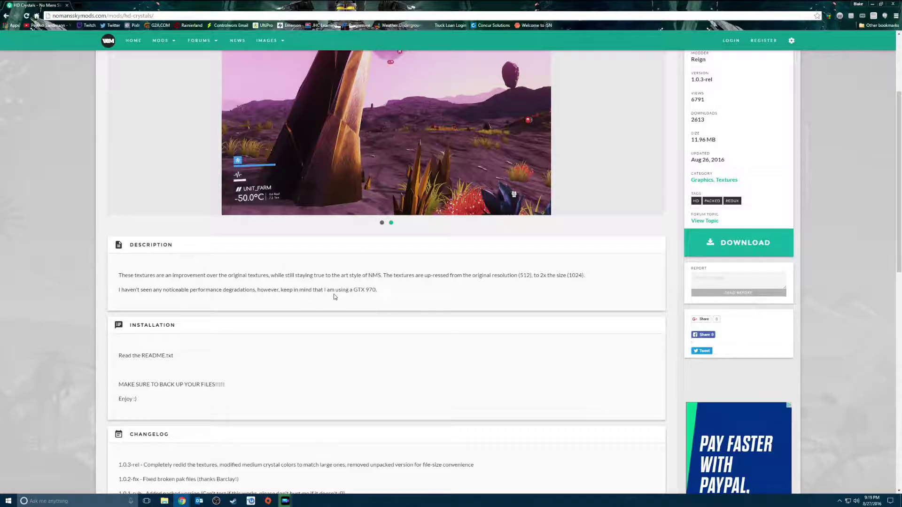
Show the first preview image of the HD Crystals mod and examine it along with the mod's details
scroll(355, 302, up, 3)
click(376, 328)
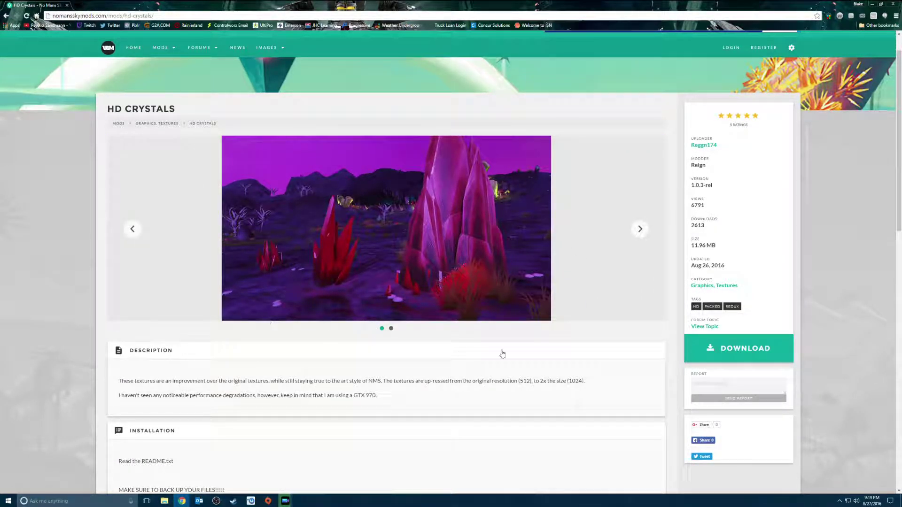
scroll(286, 291, down, 2)
scroll(284, 290, down, 2)
scroll(285, 290, up, 3)
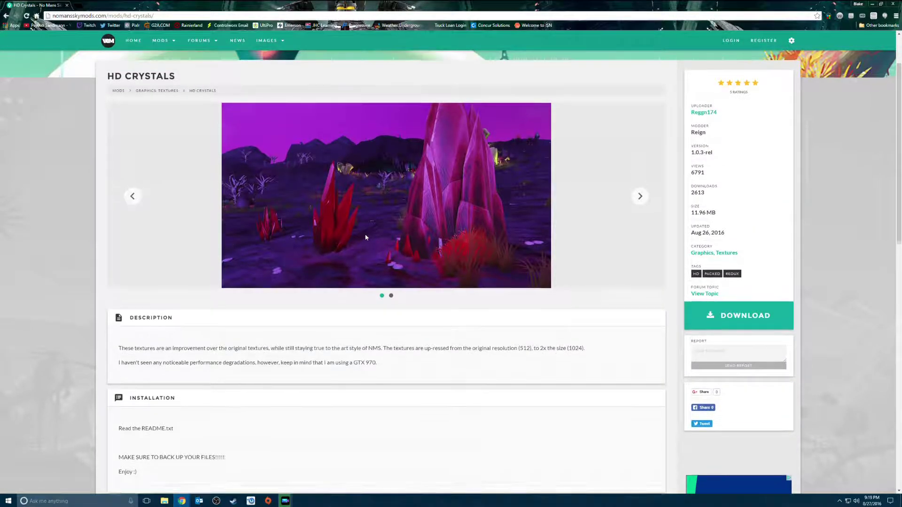
scroll(171, 241, up, 2)
scroll(171, 241, down, 2)
scroll(171, 241, up, 2)
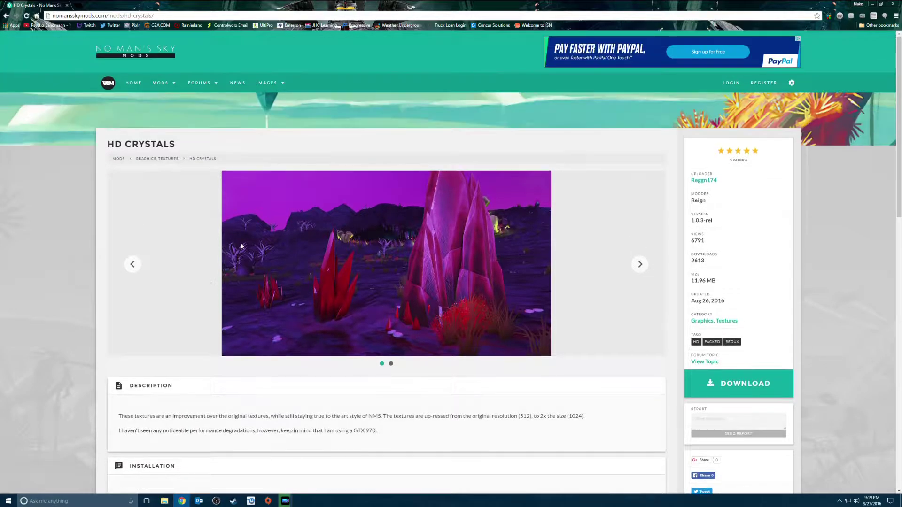
Download the HD Crystals mod archive and review its installation notes and changelog
click(729, 384)
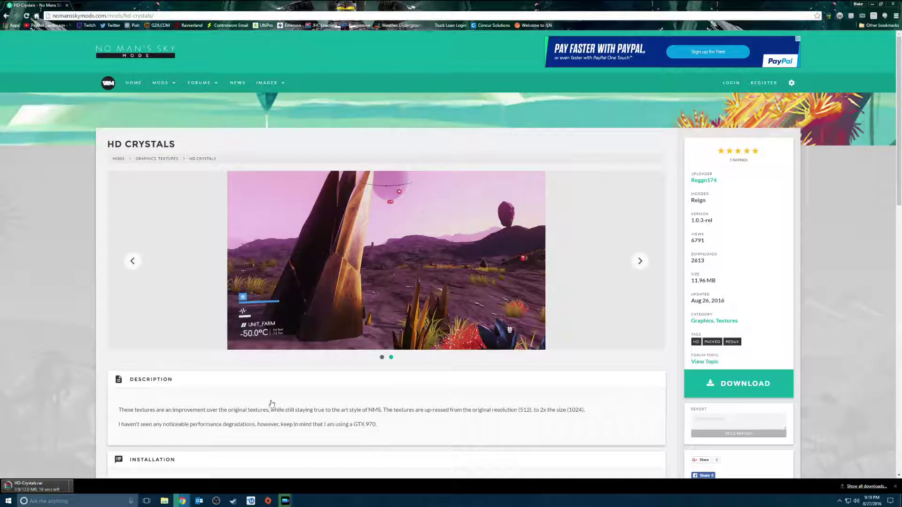
scroll(199, 403, down, 3)
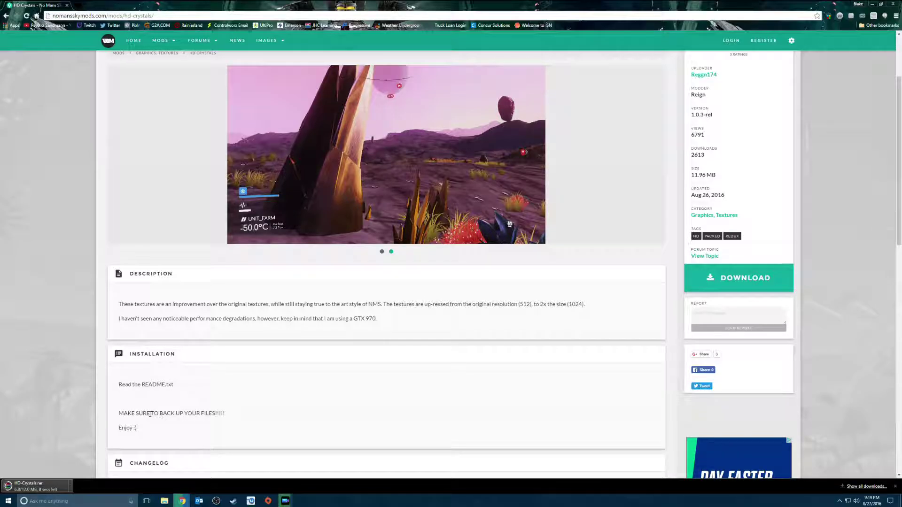
scroll(479, 383, down, 5)
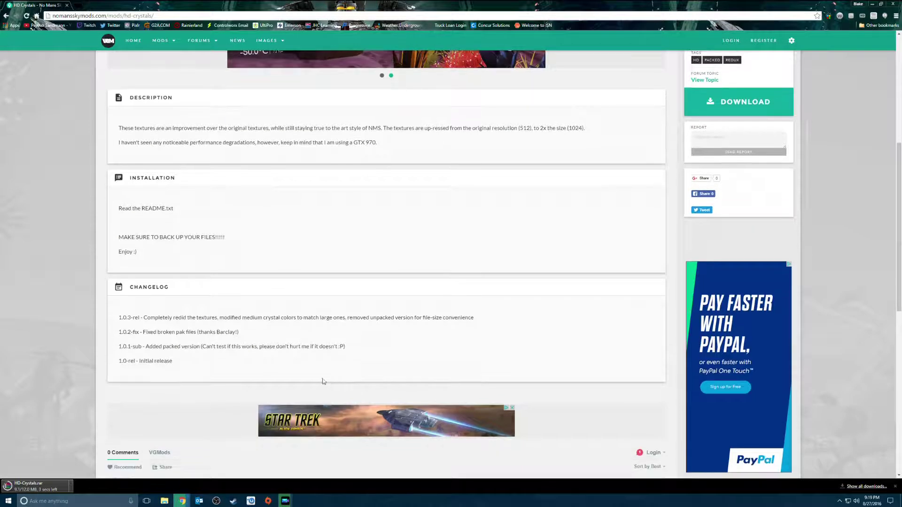
scroll(219, 364, up, 2)
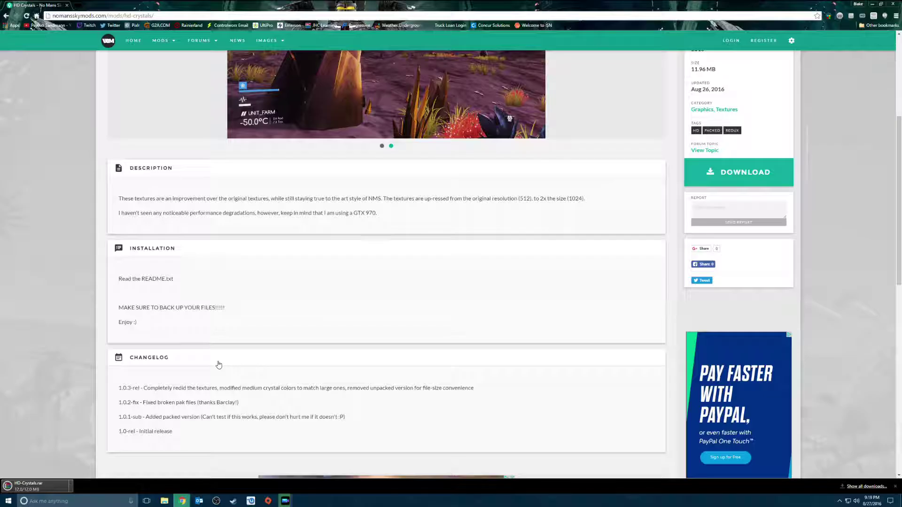
Switch to File Explorer, open the Downloads folder and move the Always Full Exp archive to the Recycle Bin
click(871, 4)
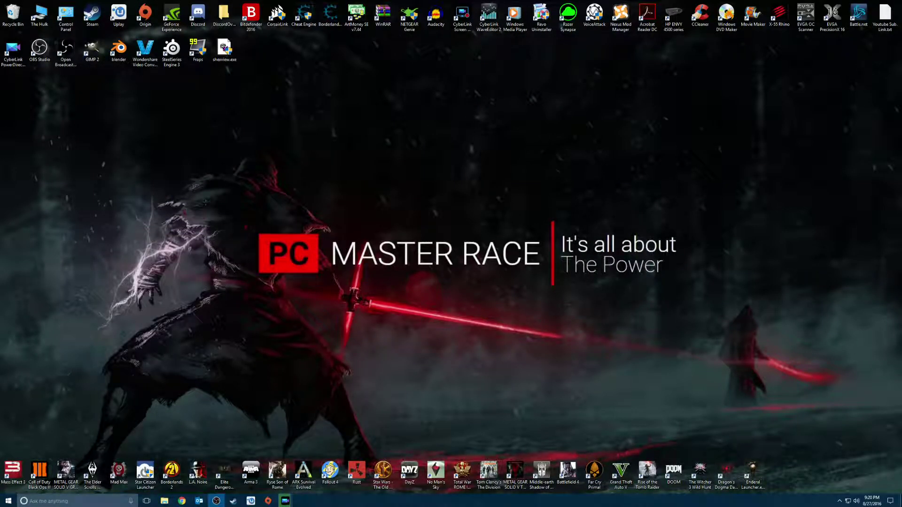
click(164, 500)
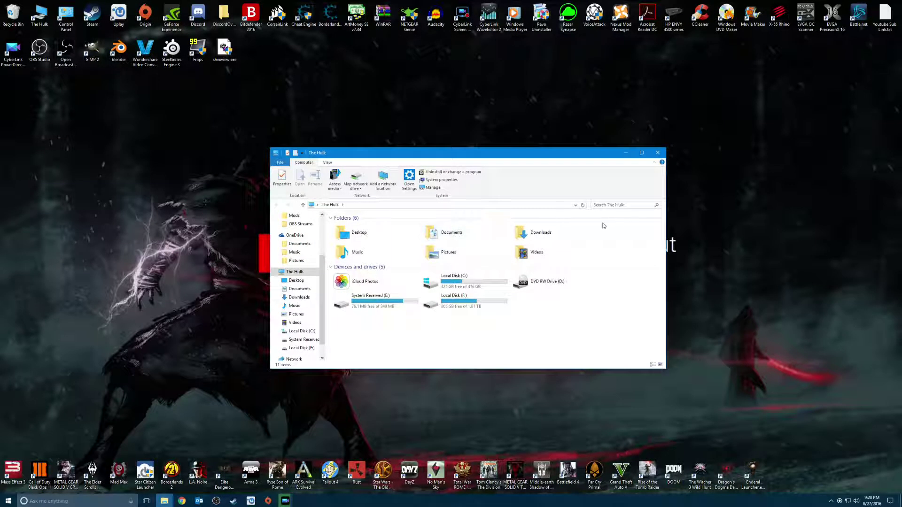
double_click(534, 240)
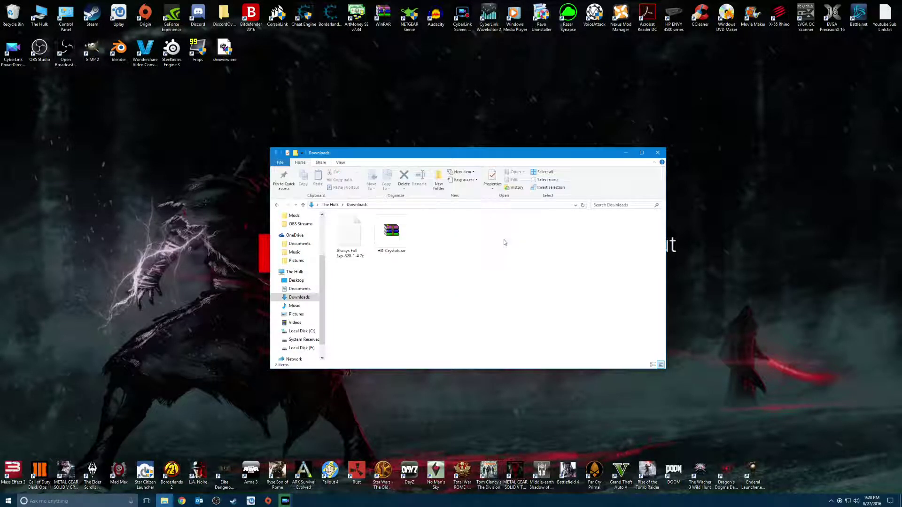
drag(350, 237, 13, 15)
Extract the contents of HD-Crystals.rar directly into the Downloads folder
right_click(353, 238)
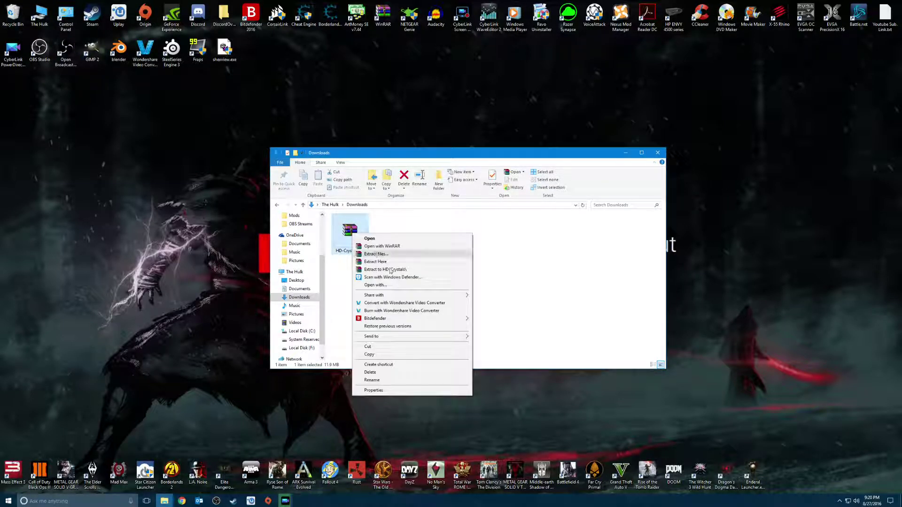
click(370, 264)
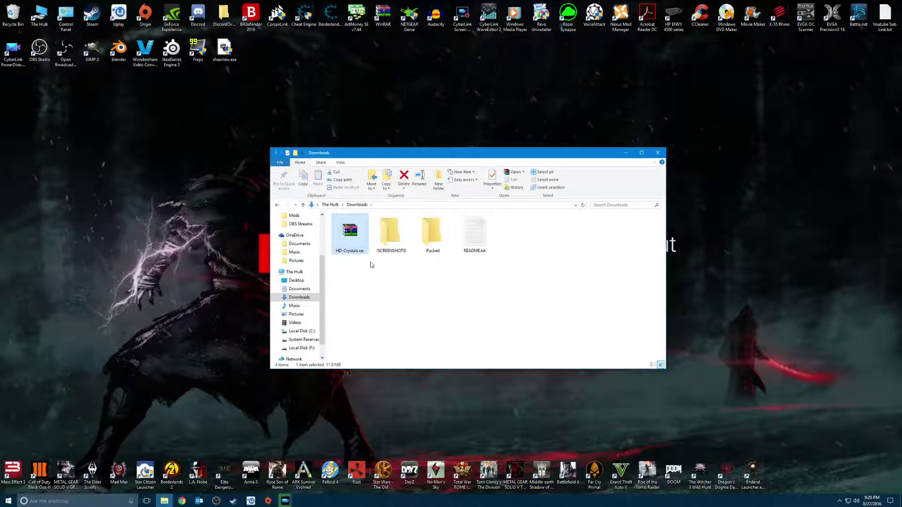
click(490, 278)
Move _MOD.HD.Crystals.pak out of the extracted Packed folder into the Downloads folder
double_click(432, 242)
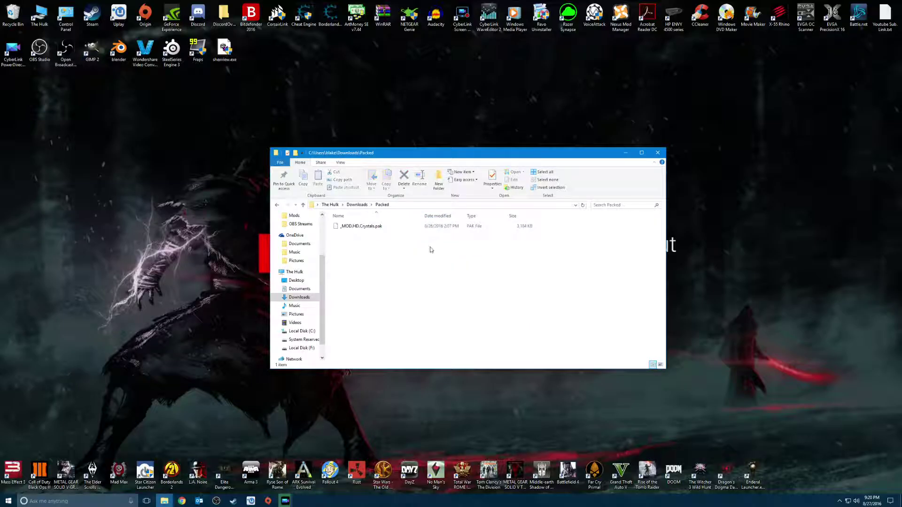
click(278, 205)
click(287, 205)
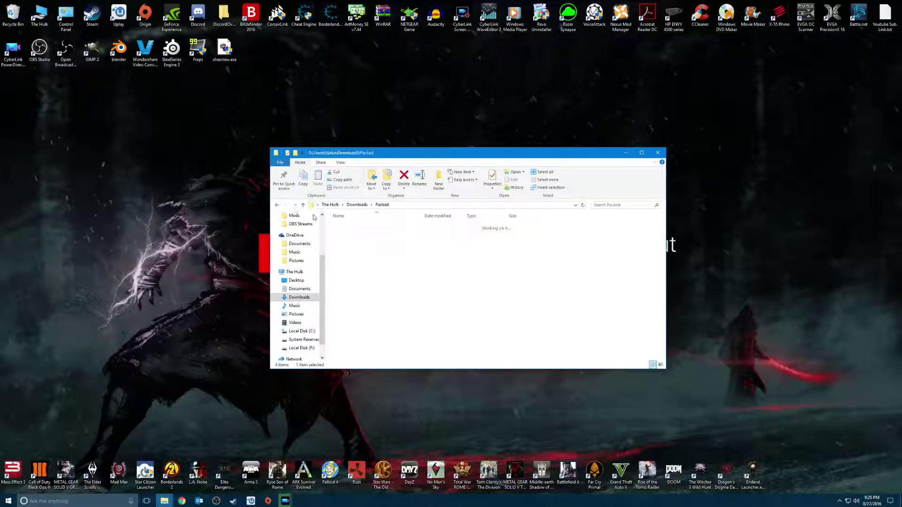
right_click(359, 227)
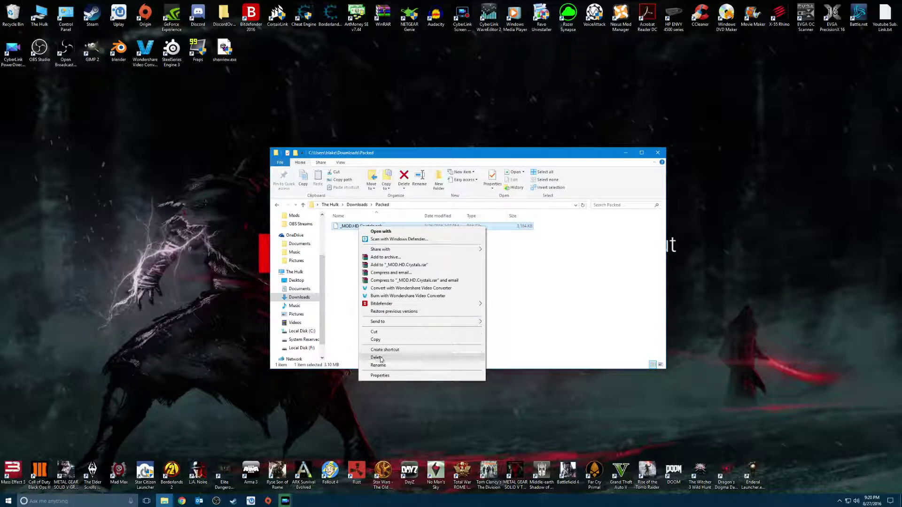
click(381, 333)
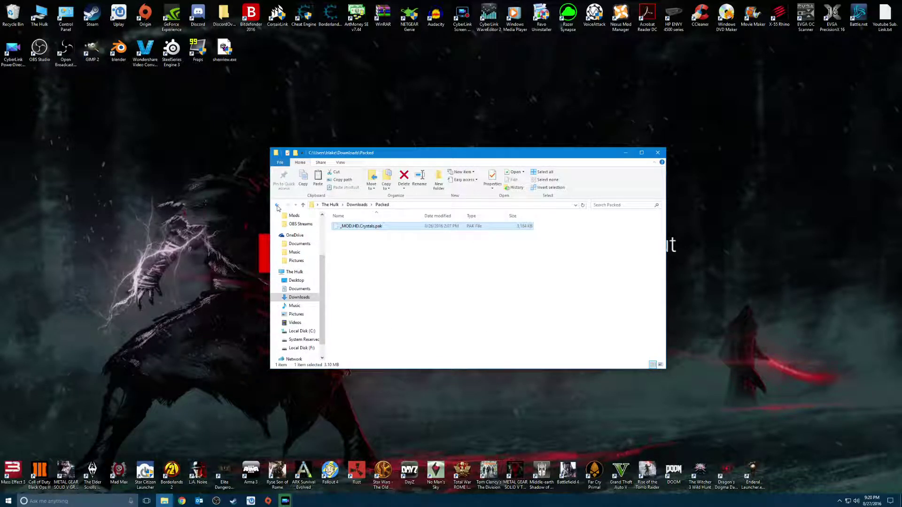
click(277, 205)
right_click(402, 296)
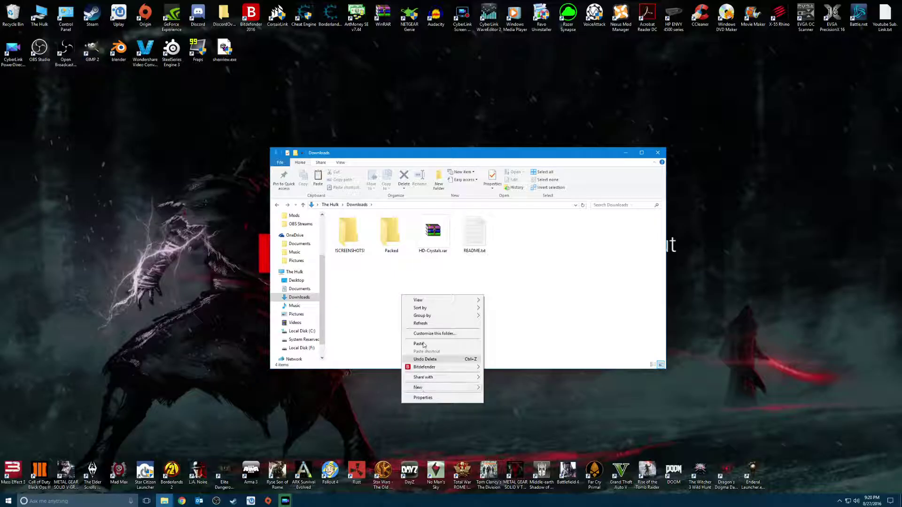
click(419, 344)
click(507, 258)
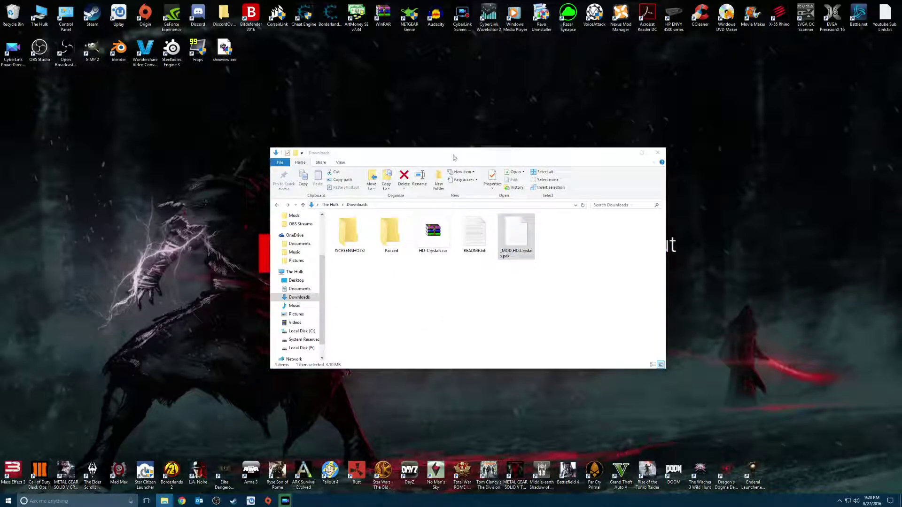
Open a second File Explorer window and place it side by side with the Downloads window
drag(470, 155, 246, 161)
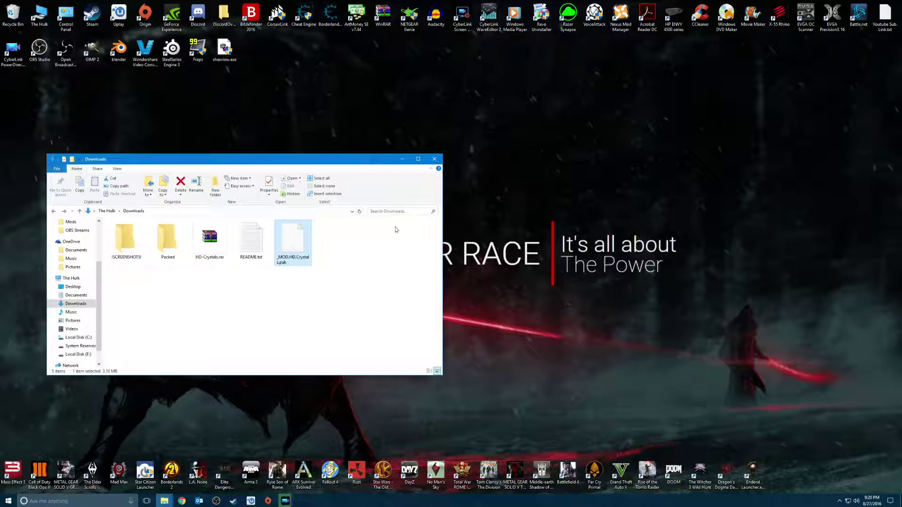
click(247, 352)
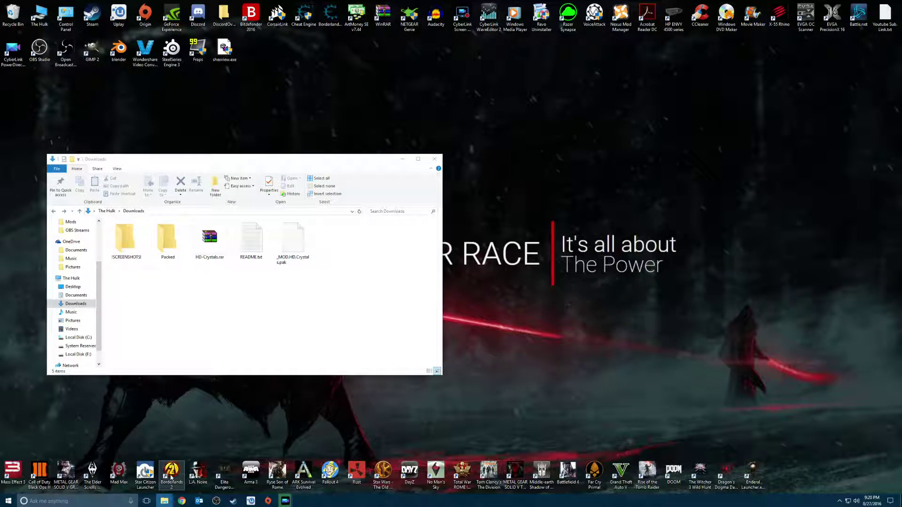
right_click(168, 501)
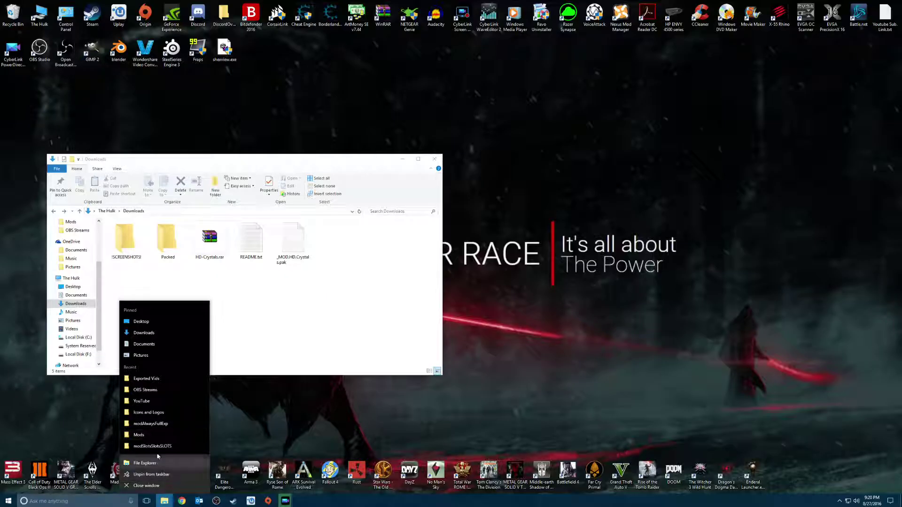
click(187, 420)
key(super+e)
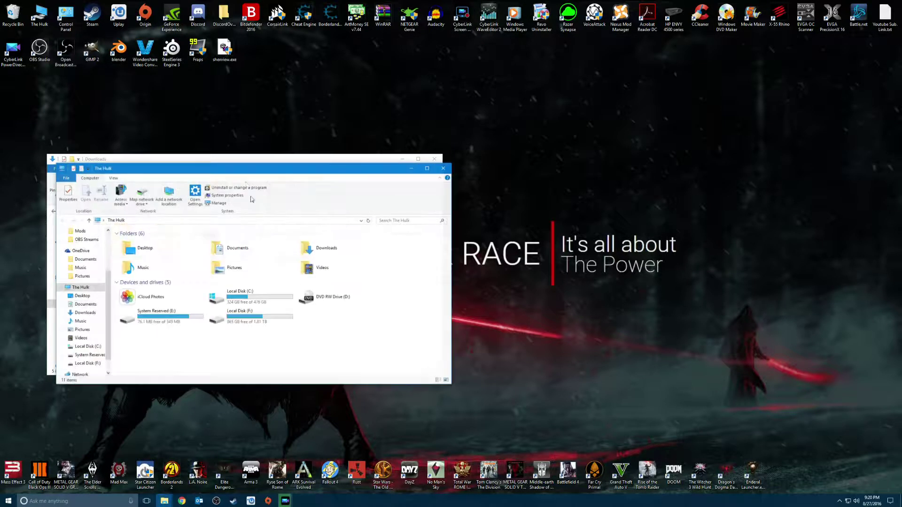
drag(260, 164, 665, 162)
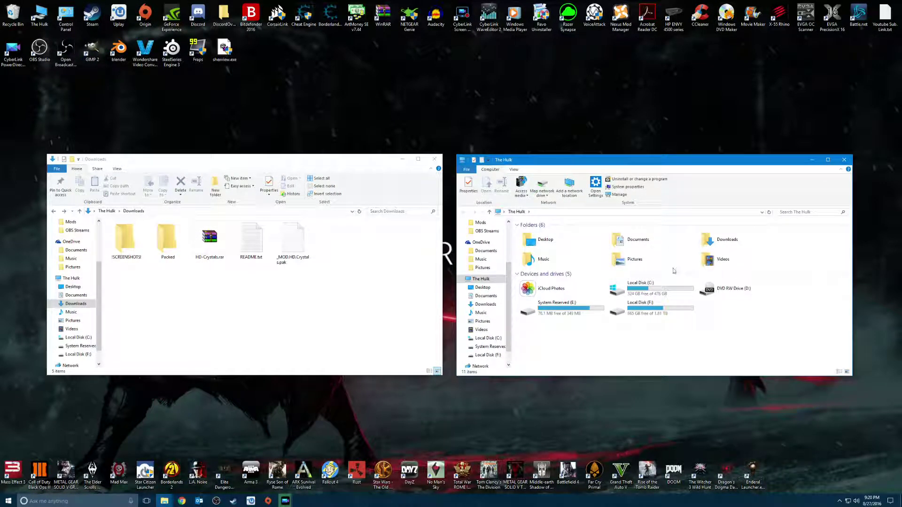
Go to the Steam folder under Program Files (x86) on Local Disk (F:) in the second window
double_click(620, 312)
click(540, 329)
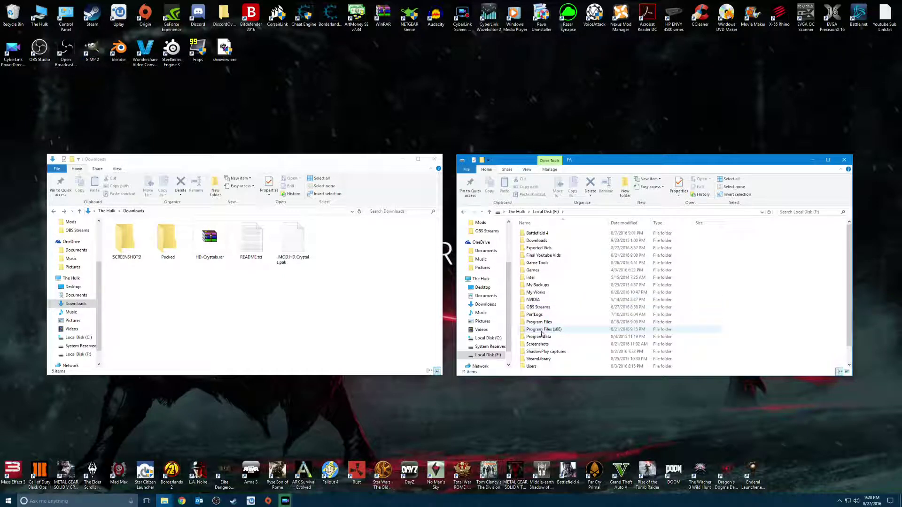
click(535, 329)
double_click(523, 330)
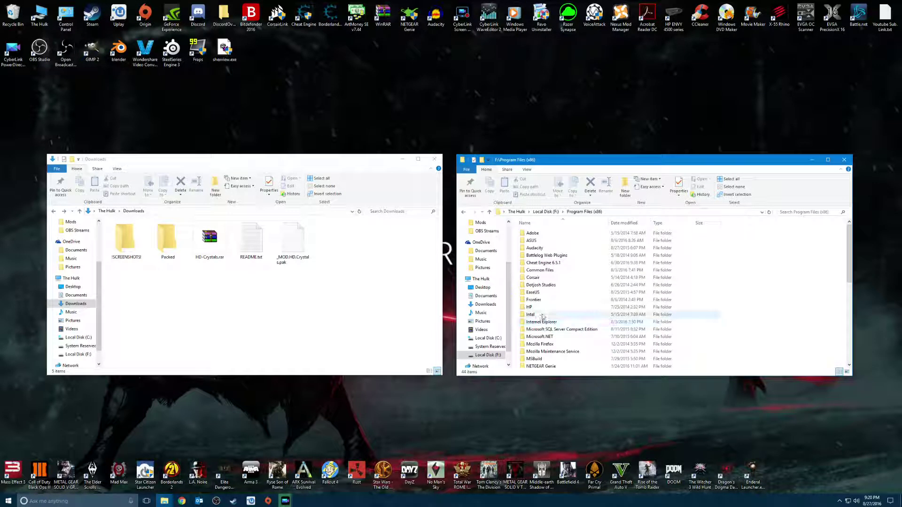
scroll(540, 331, down, 8)
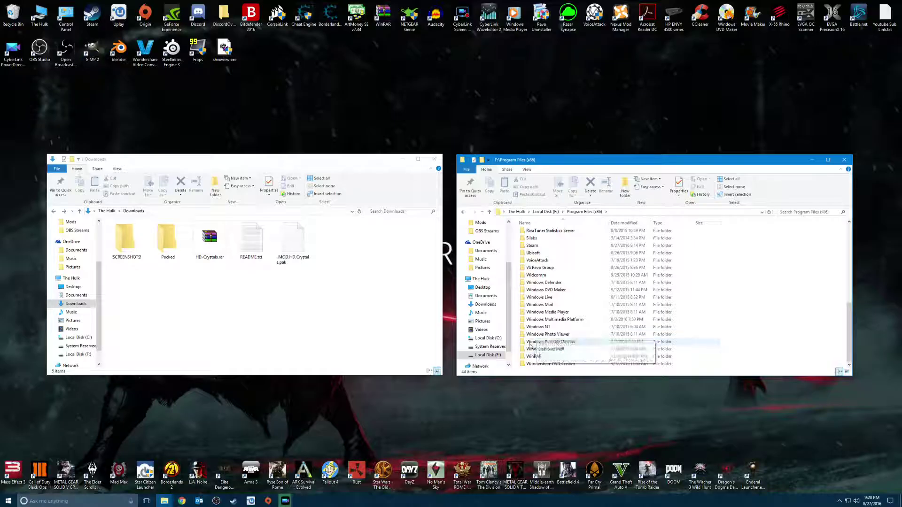
scroll(540, 306, up, 1)
double_click(524, 262)
Open the No Man's Sky game folder inside SteamApps\common
scroll(524, 263, down, 3)
double_click(536, 327)
double_click(534, 233)
scroll(547, 328, down, 2)
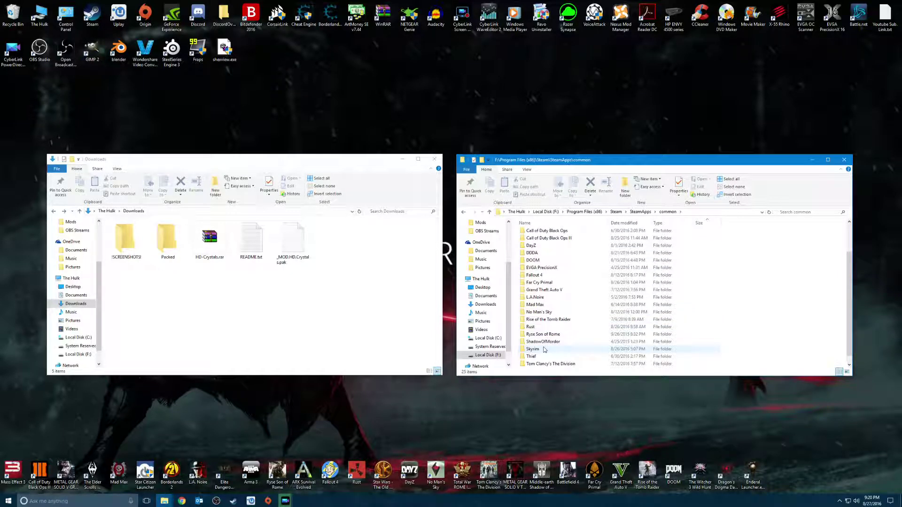
scroll(547, 312, up, 1)
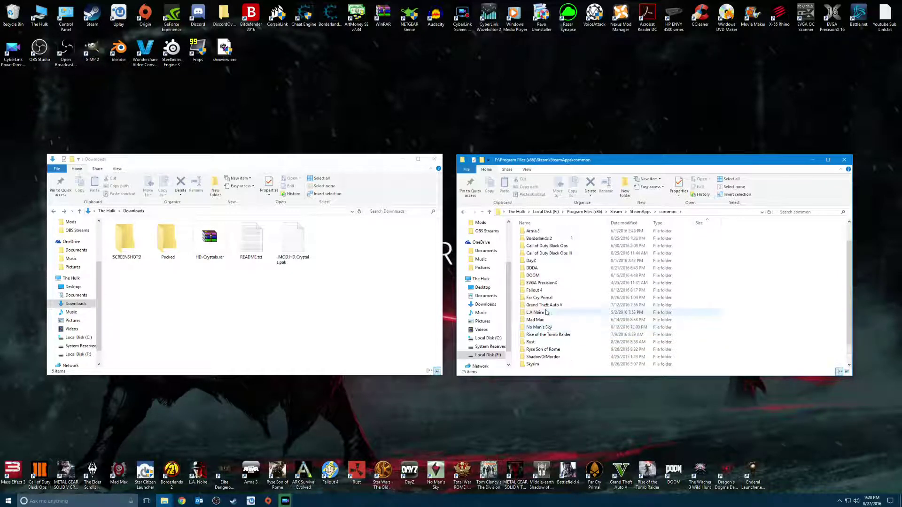
scroll(578, 324, down, 1)
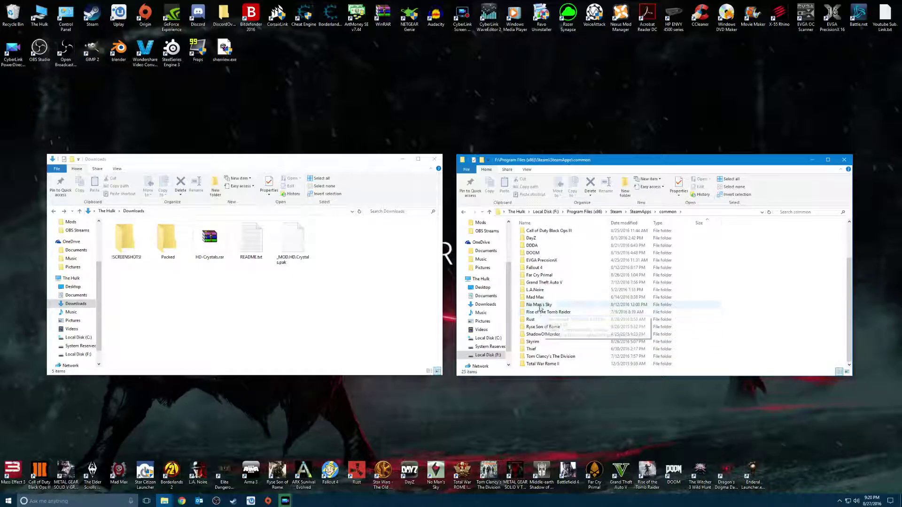
double_click(540, 311)
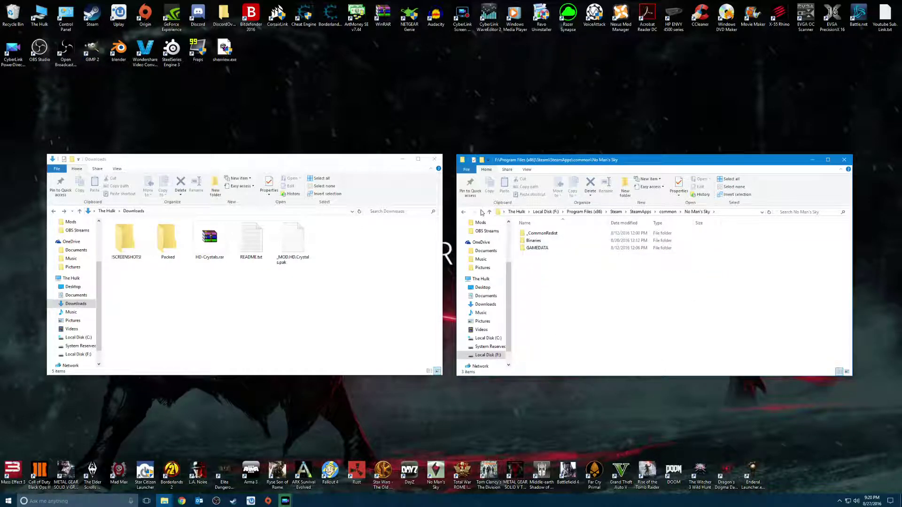
click(464, 211)
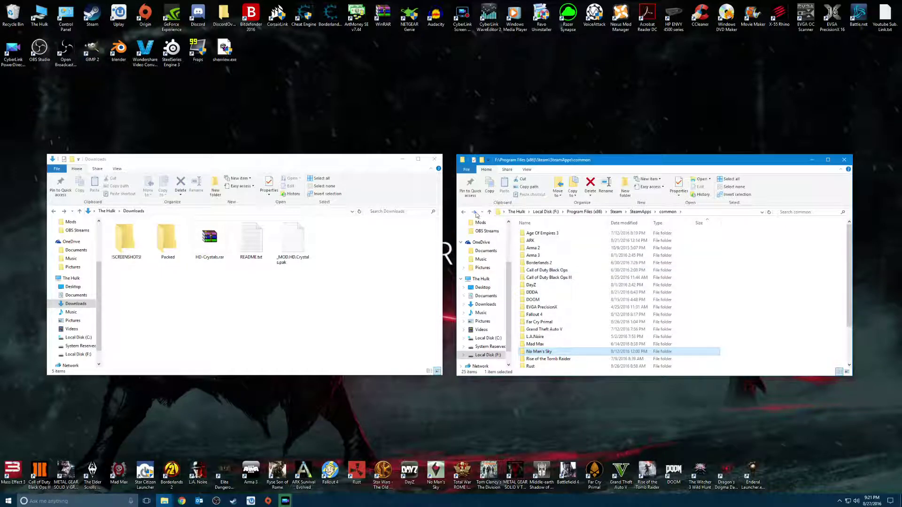
click(475, 213)
Look inside the game's _CommonRedist\vcredist\2010 folder and return to the No Man's Sky folder
double_click(561, 233)
double_click(532, 234)
double_click(536, 234)
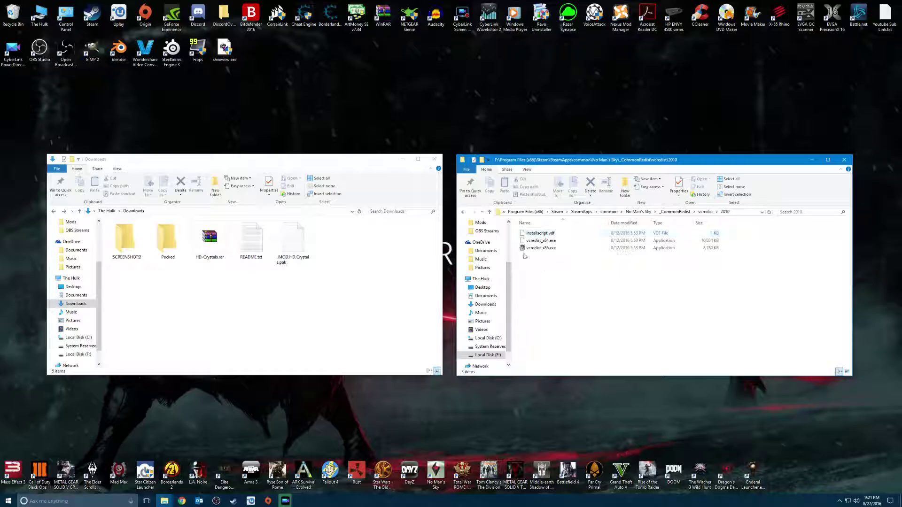
click(464, 212)
click(464, 214)
click(465, 214)
Examine the game's Binaries folder and its SETTINGS subfolder, and return to the No Man's Sky folder
double_click(527, 234)
double_click(533, 233)
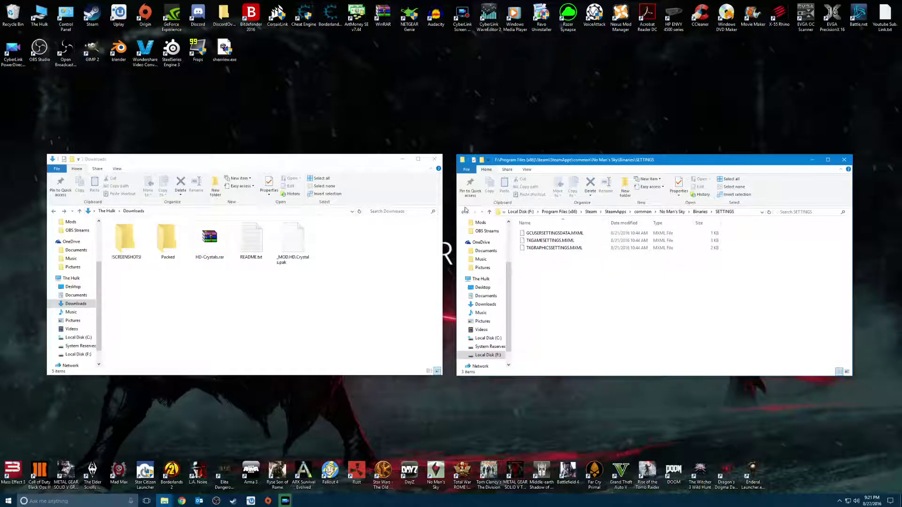
click(465, 212)
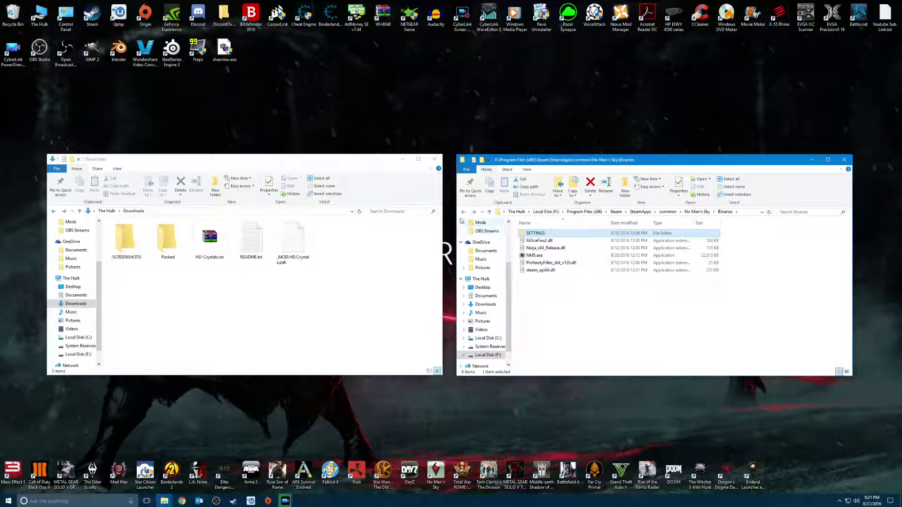
click(464, 212)
Open the game's GAMEDATA folder, look through the files in SHADERCACHE and return to GAMEDATA
double_click(536, 248)
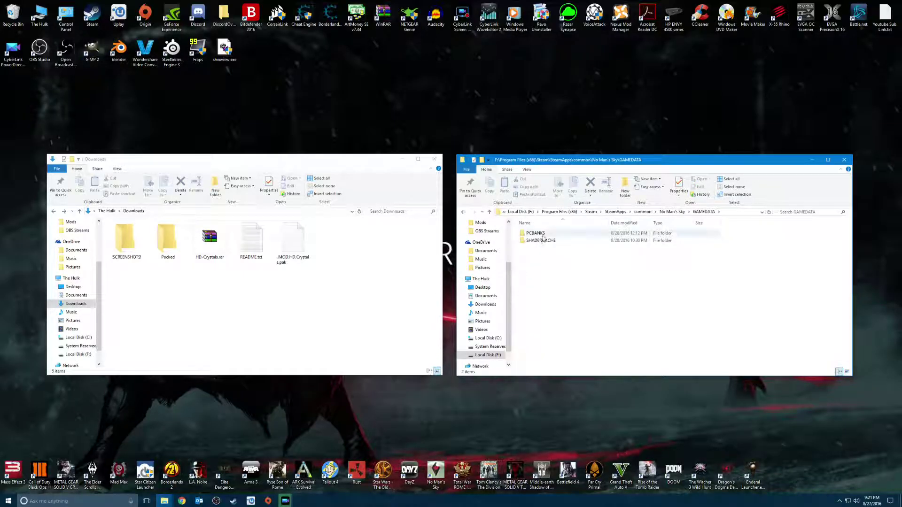
double_click(540, 241)
scroll(603, 294, down, 2)
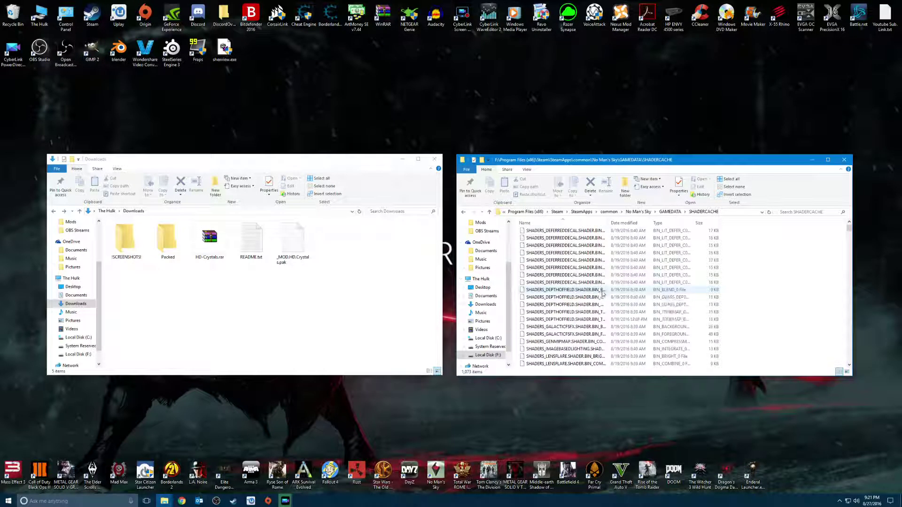
scroll(610, 305, down, 5)
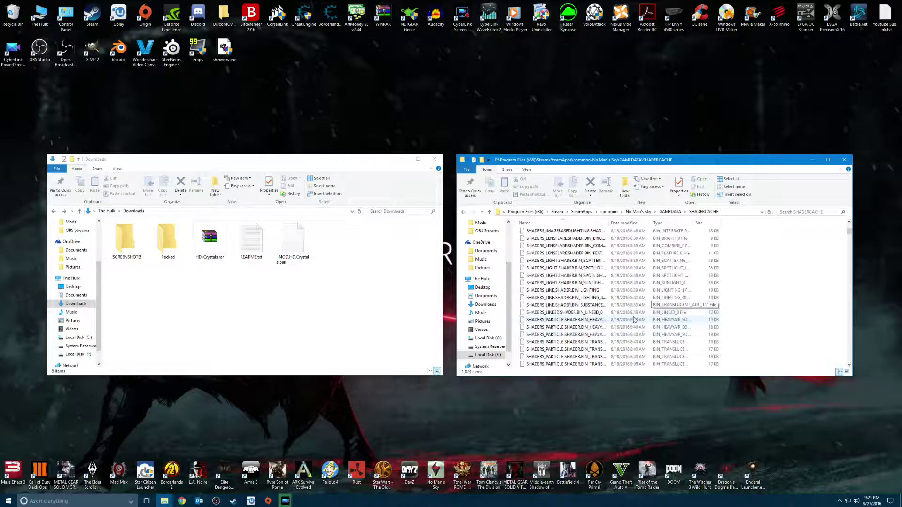
click(463, 212)
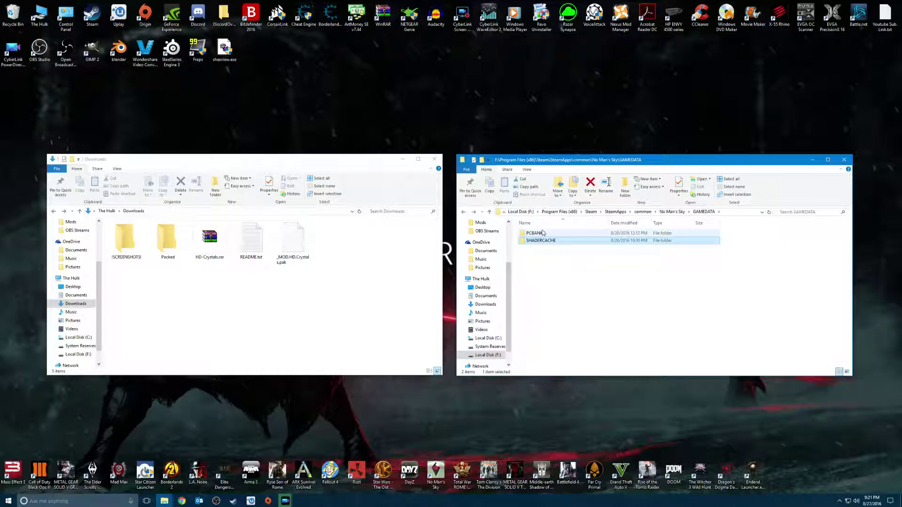
Open the PCBANKS folder in GAMEDATA and look through its pak files
double_click(540, 233)
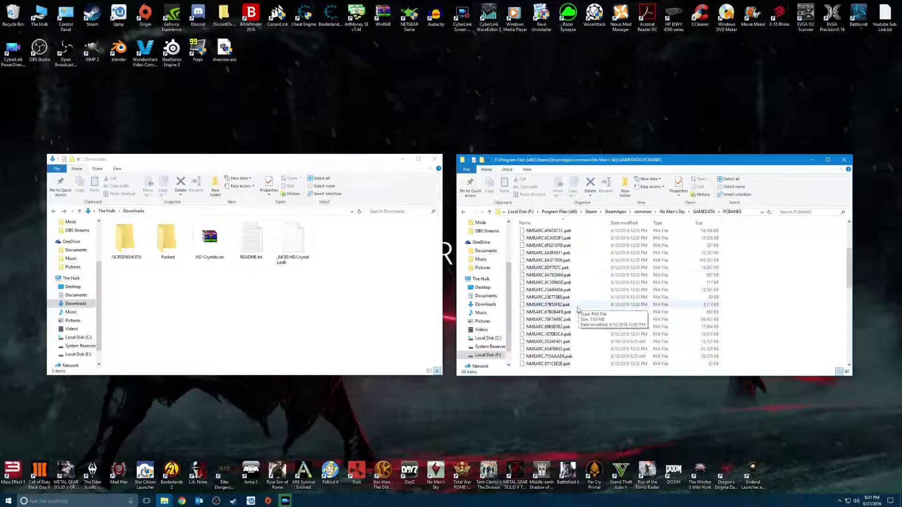
scroll(577, 319, down, 5)
scroll(572, 324, up, 12)
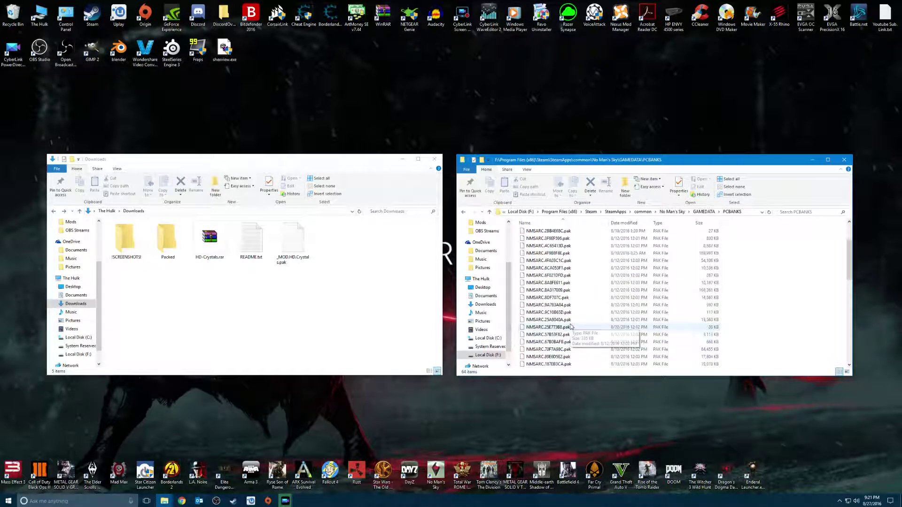
scroll(559, 284, down, 10)
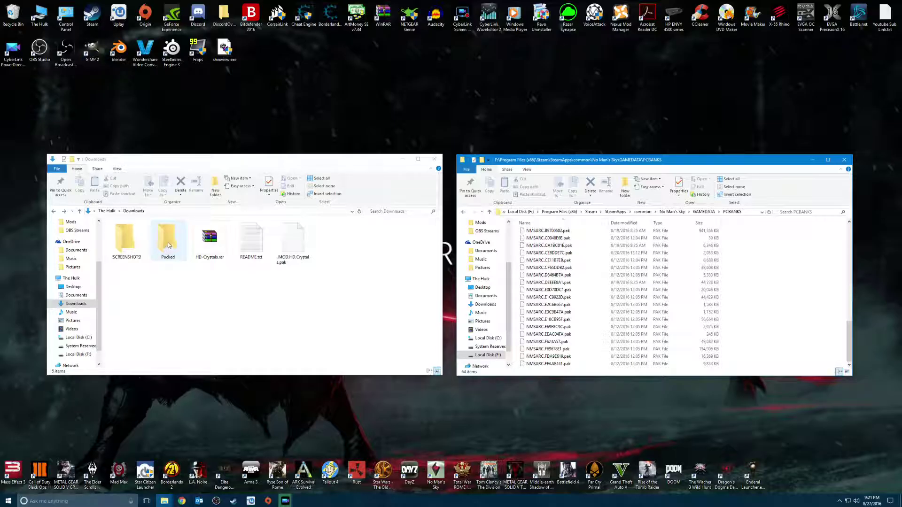
Check the Packed folder in Downloads, return to Downloads and copy _MOD.HD.Crystals.pak into the game's PCBANKS folder
double_click(168, 245)
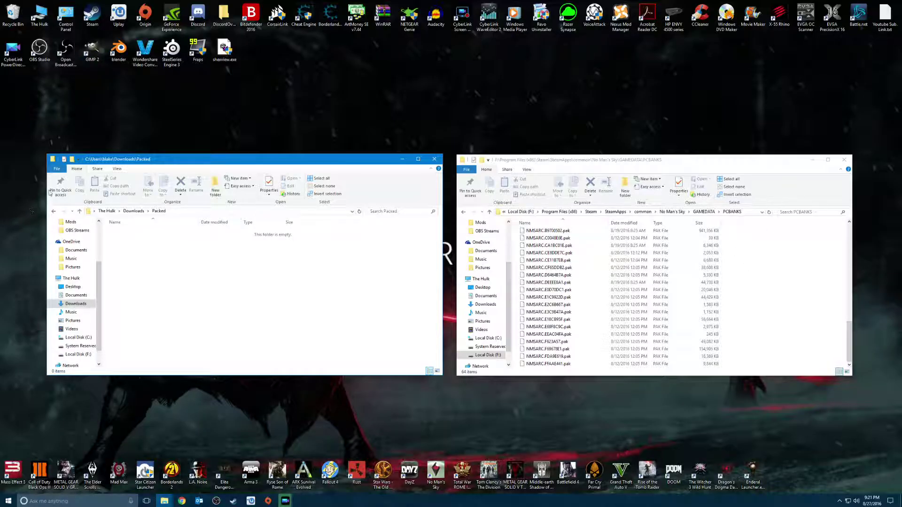
click(55, 212)
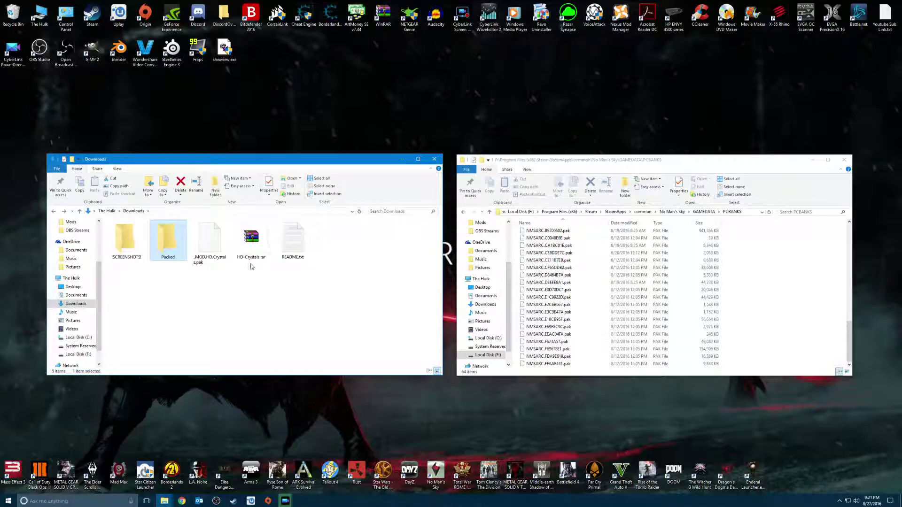
click(207, 242)
drag(205, 244, 799, 285)
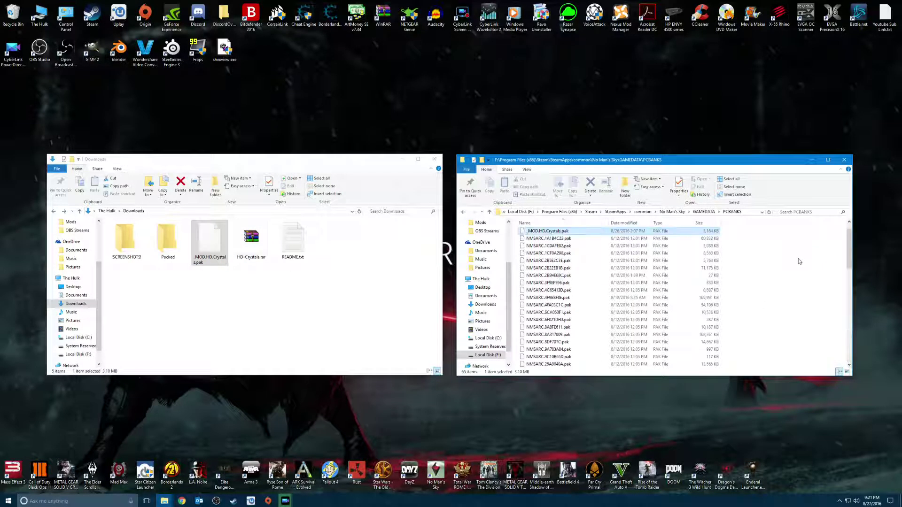
Look through the PCBANKS file list to compare the added mod pak files with the game's own NMSARC pak files
click(534, 240)
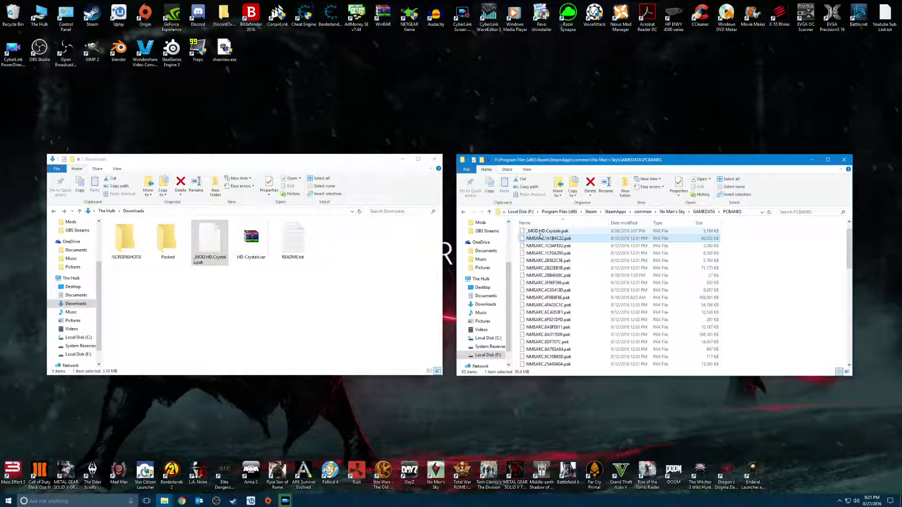
scroll(548, 242, down, 7)
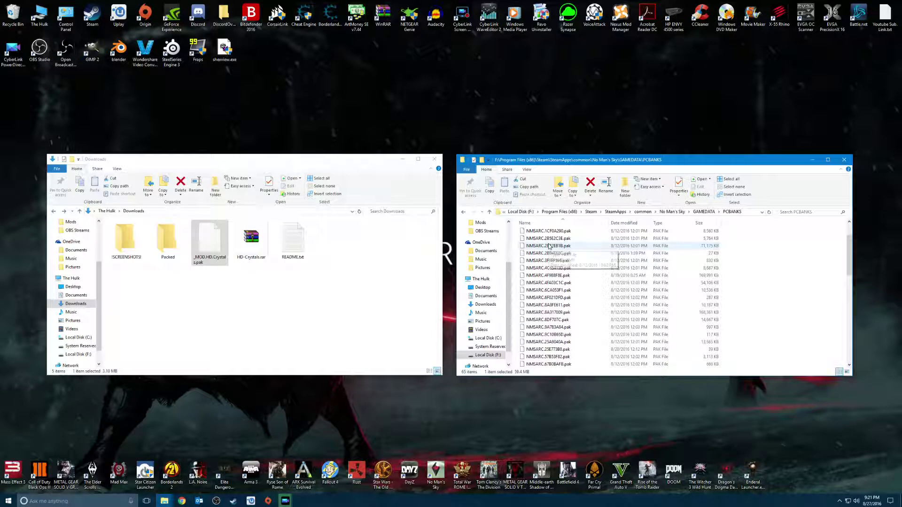
scroll(549, 247, up, 10)
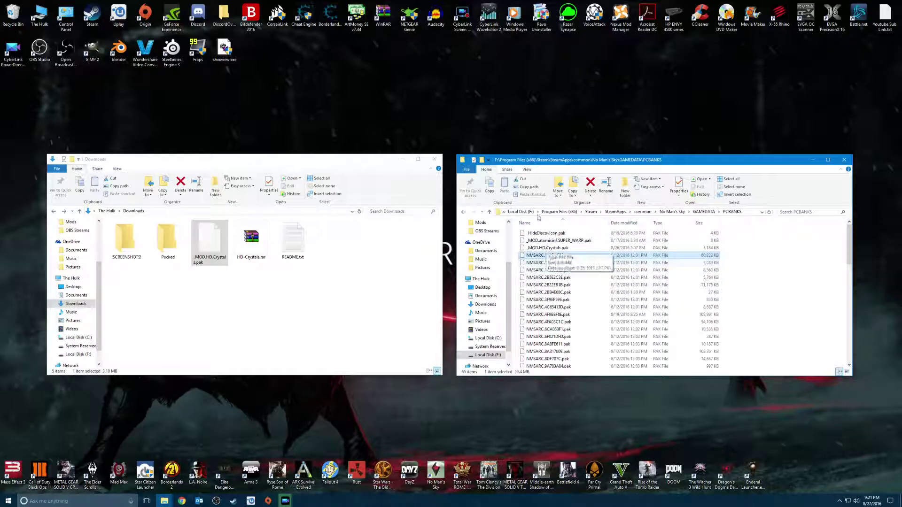
click(552, 234)
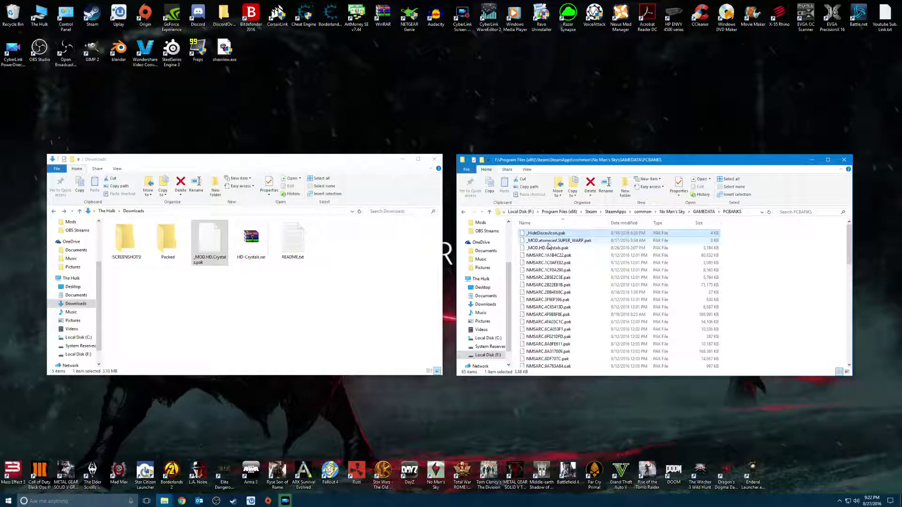
scroll(550, 249, down, 15)
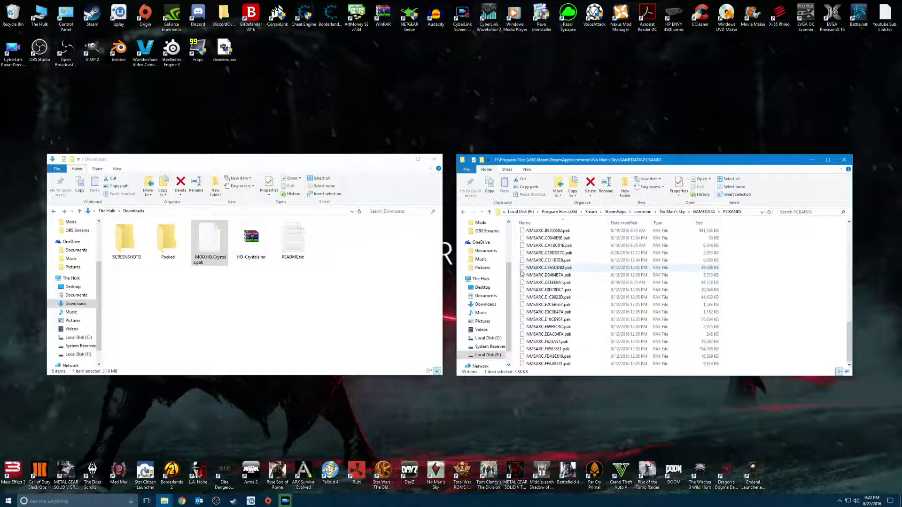
mouse_move(361, 161)
mouse_down()
mouse_move(340, 159)
mouse_move(367, 156)
mouse_up()
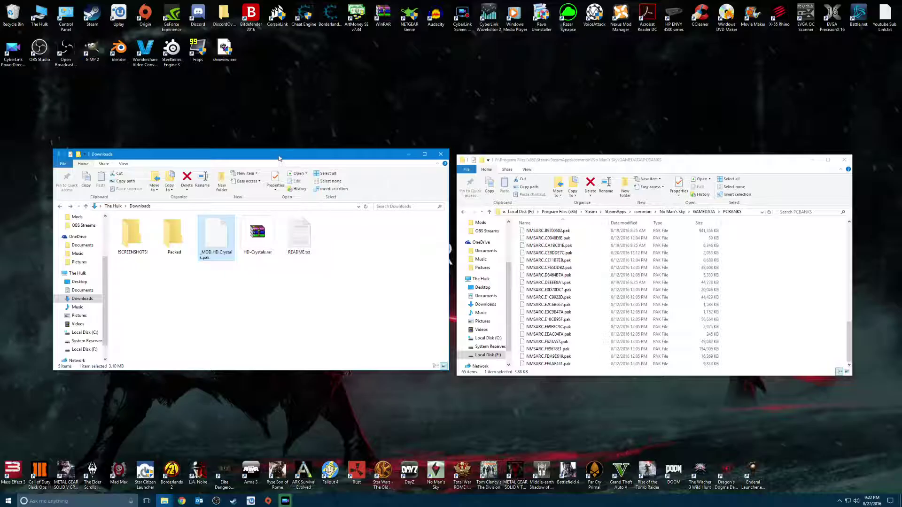
drag(278, 157, 281, 163)
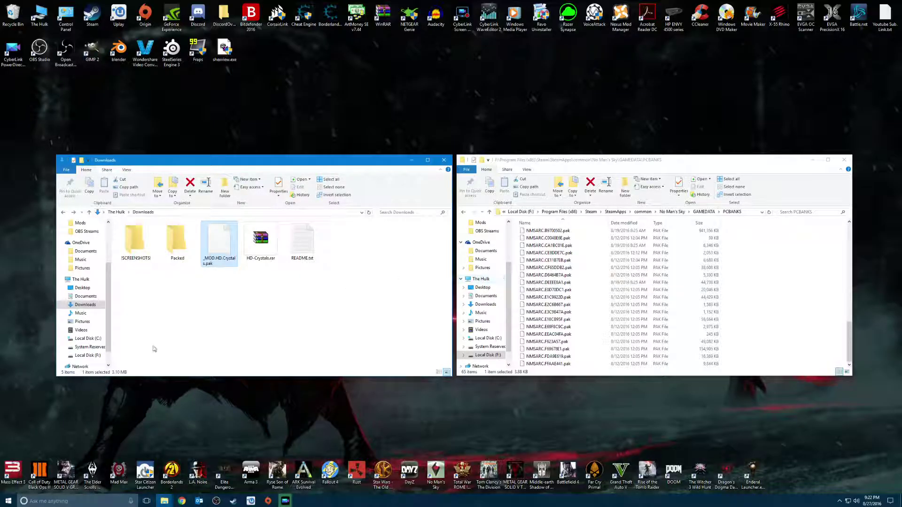
Switch to Chrome to view the HD Crystals mod page and close the browser window
mouse_move(181, 500)
click(219, 465)
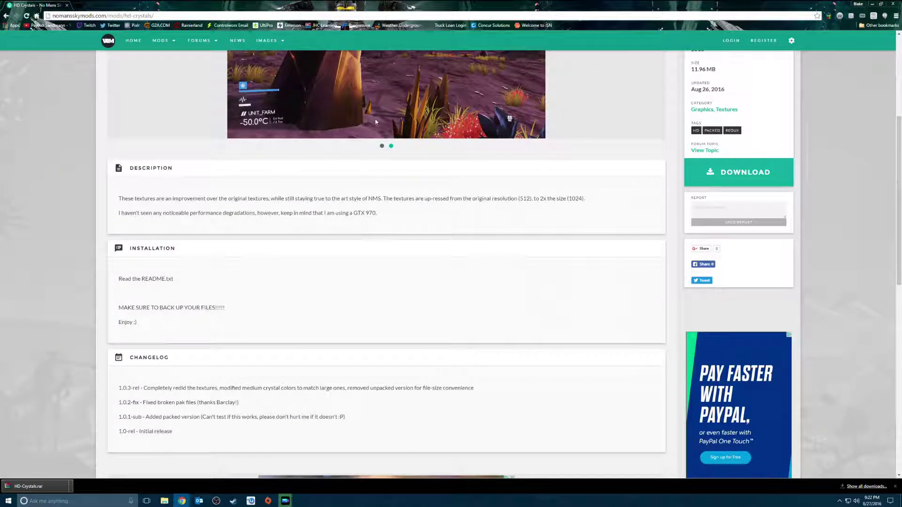
click(894, 5)
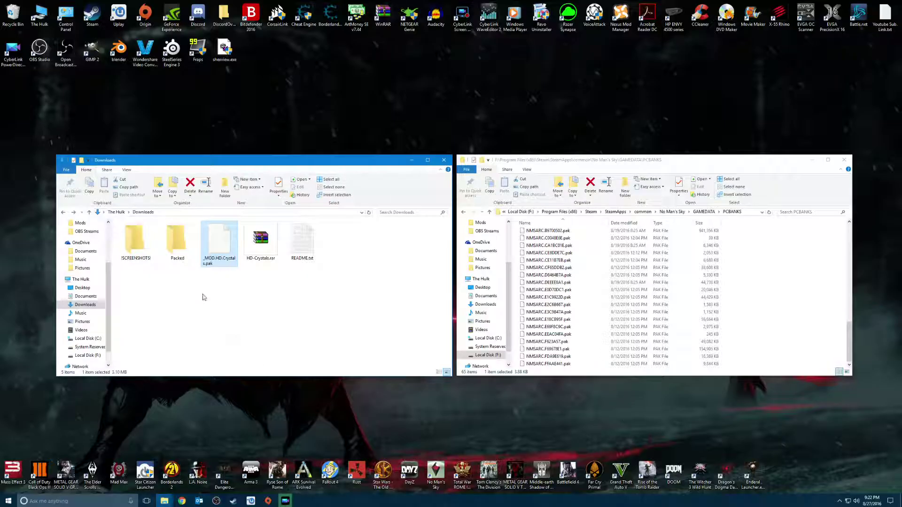
Copy _MOD.HD.Crystals.pak from Downloads into PCBANKS again, replacing the existing file, and close both folder windows
drag(217, 243, 776, 255)
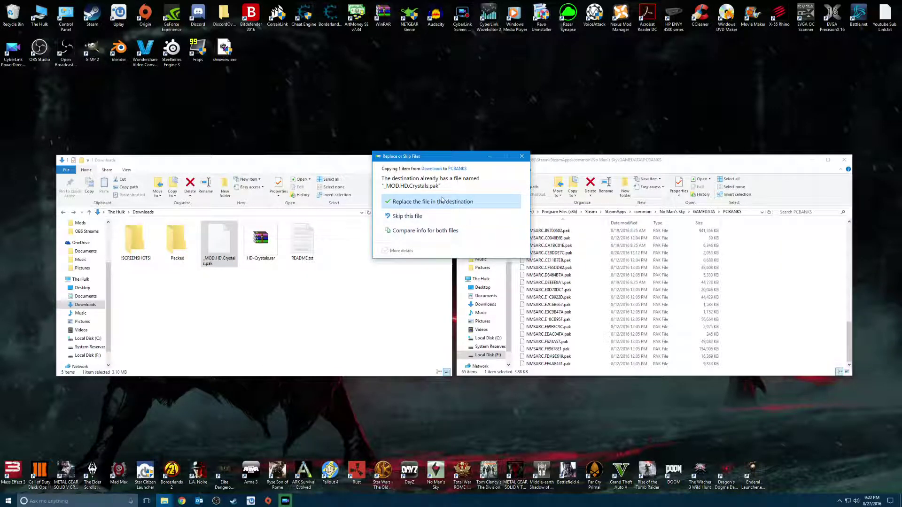
click(432, 202)
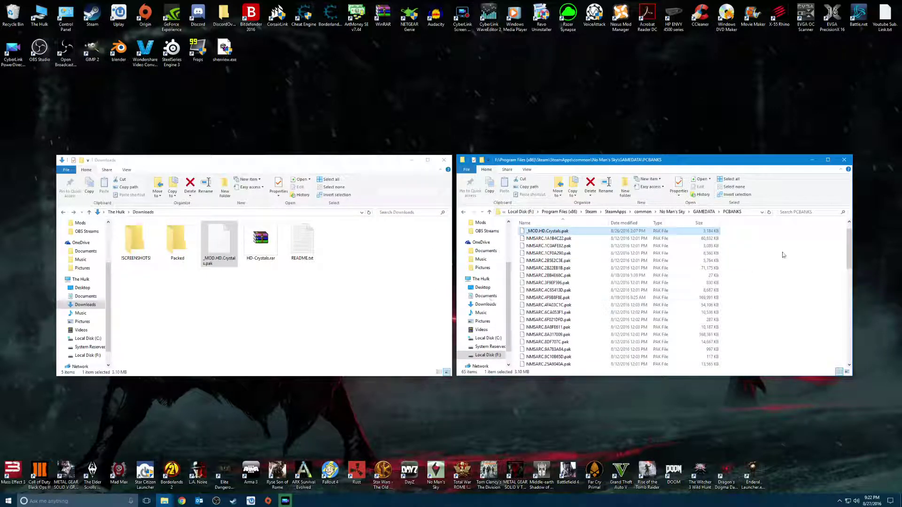
click(442, 163)
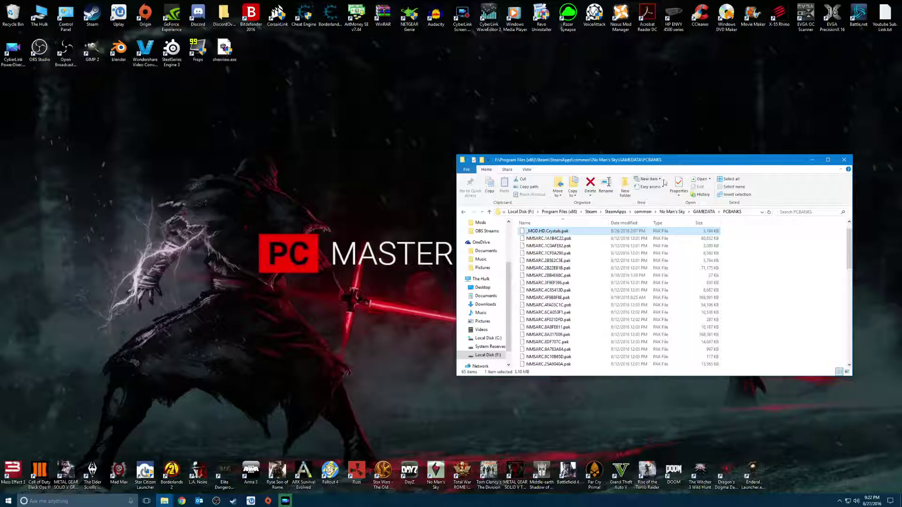
click(844, 160)
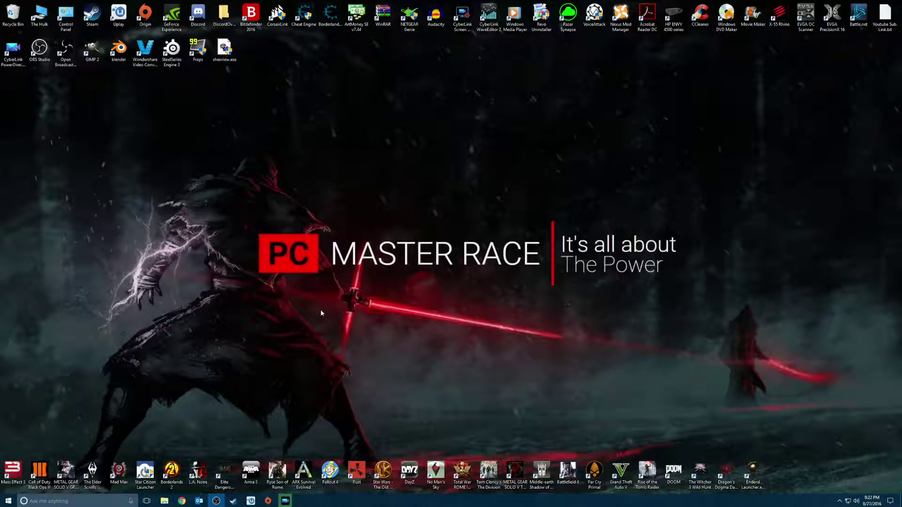